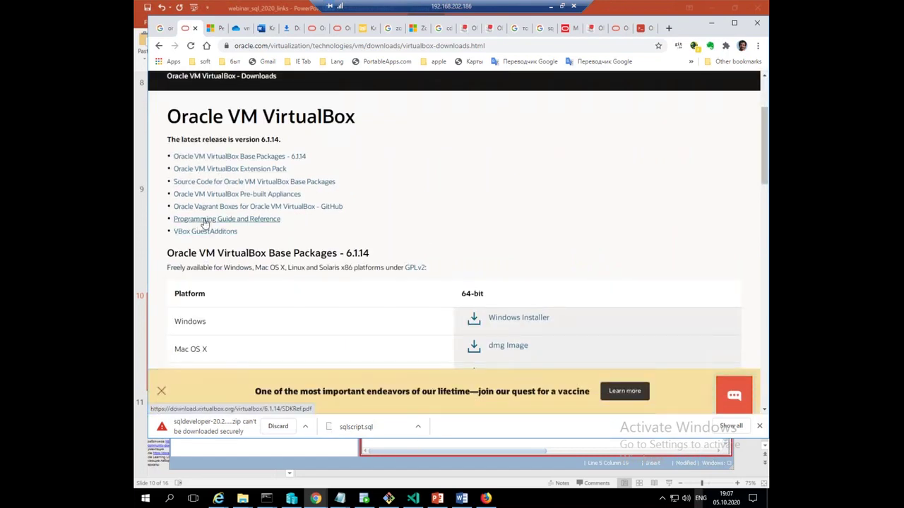
Open Oracle's Pre-Built Developer VMs page and scroll down to the Database App Development VM
click(230, 195)
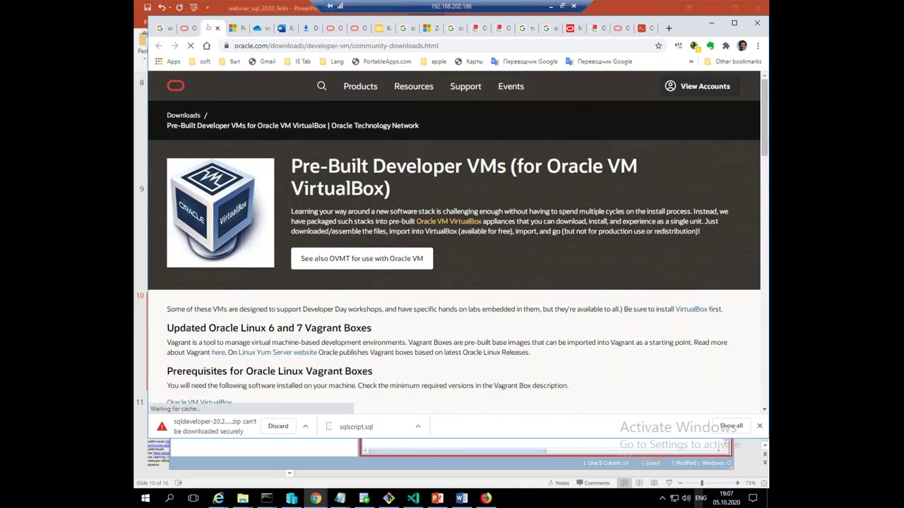
scroll(451, 248, down, 10)
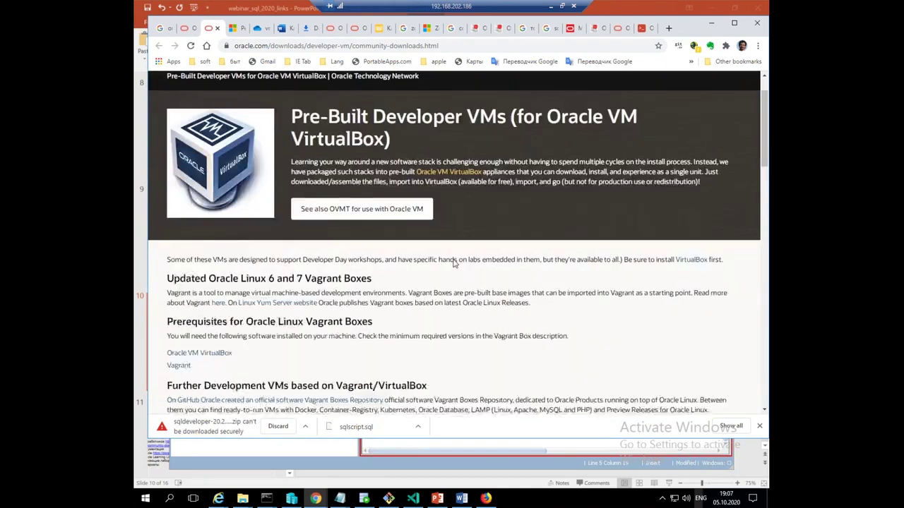
scroll(455, 300, down, 1)
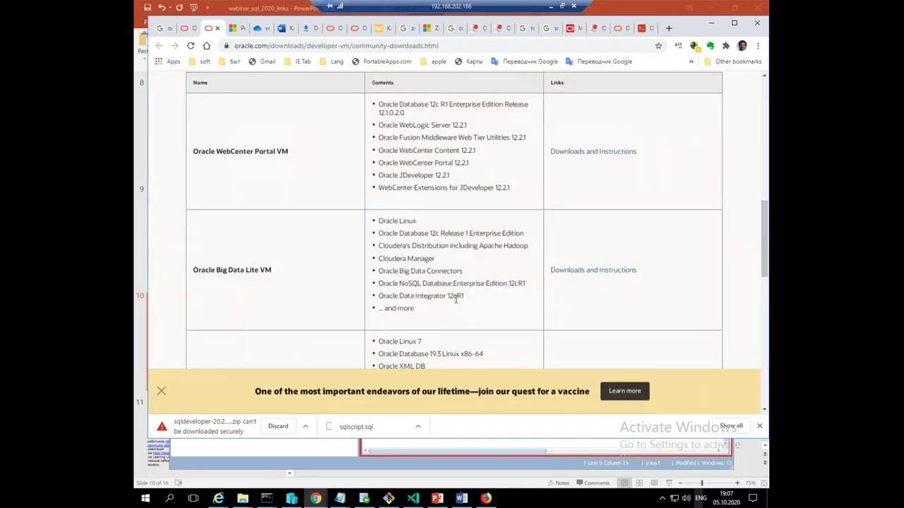
scroll(455, 299, down, 2)
scroll(455, 299, down, 2)
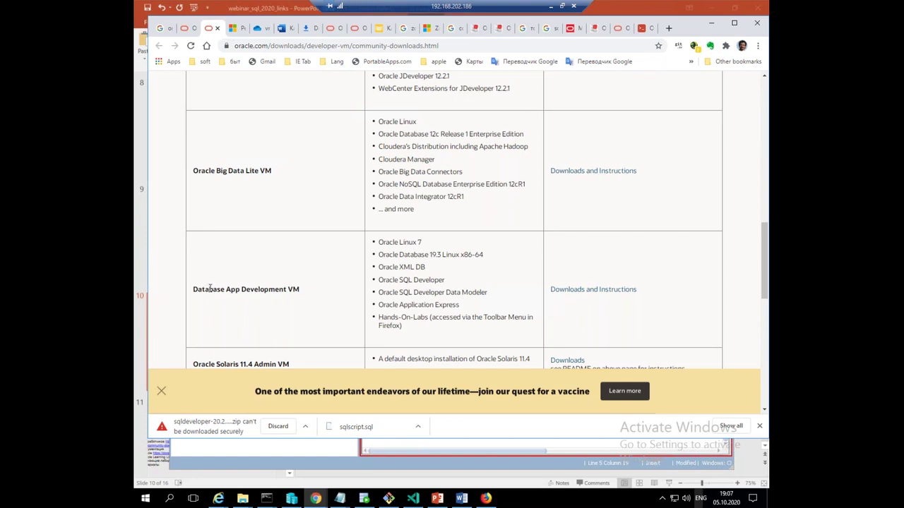
Highlight the Database App Development VM name and its Oracle Database 19.3 Linux x86-64 line
drag(212, 288, 303, 295)
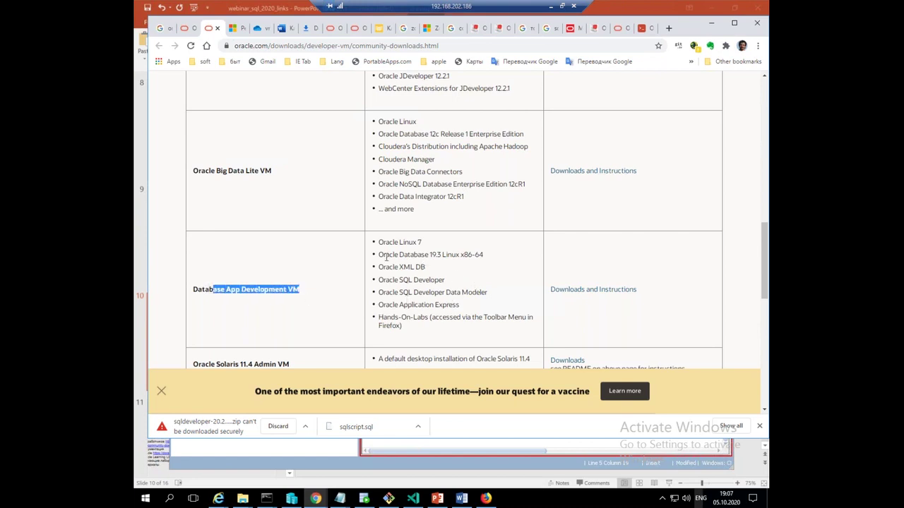
drag(406, 256, 379, 251)
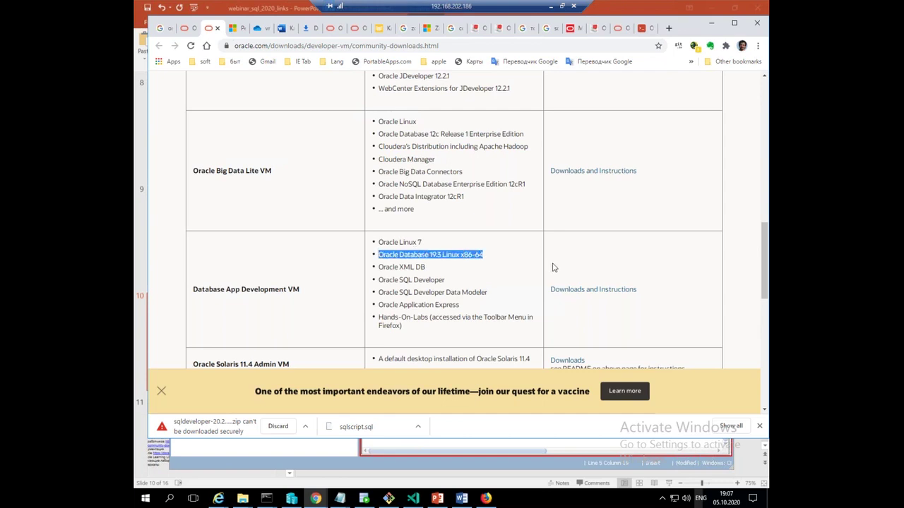
scroll(547, 296, down, 1)
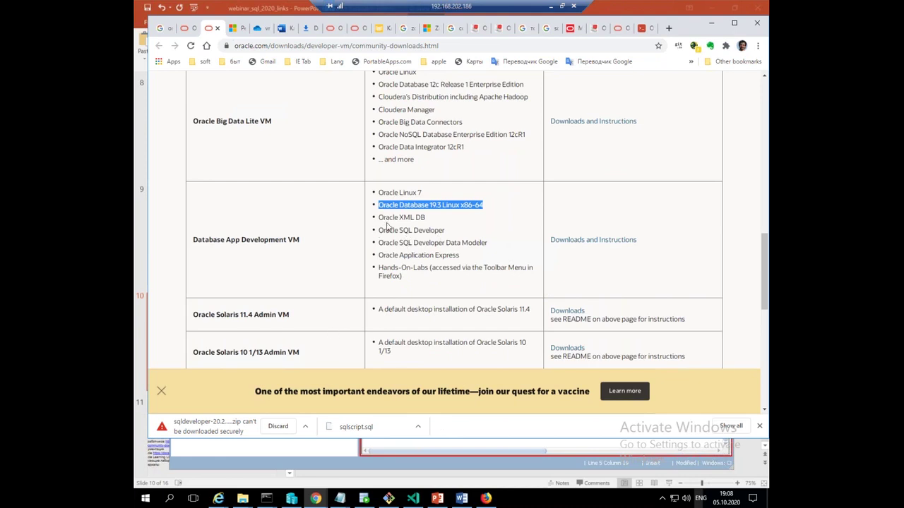
key(super+r)
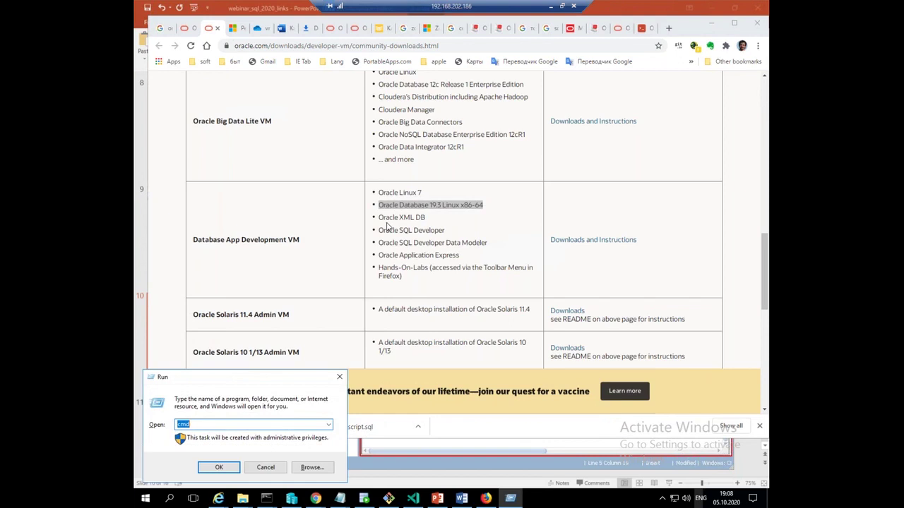
From an administrator command prompt, run mstsc -v:192.168.202.187 to start Remote Desktop
key(Return)
text(msts)
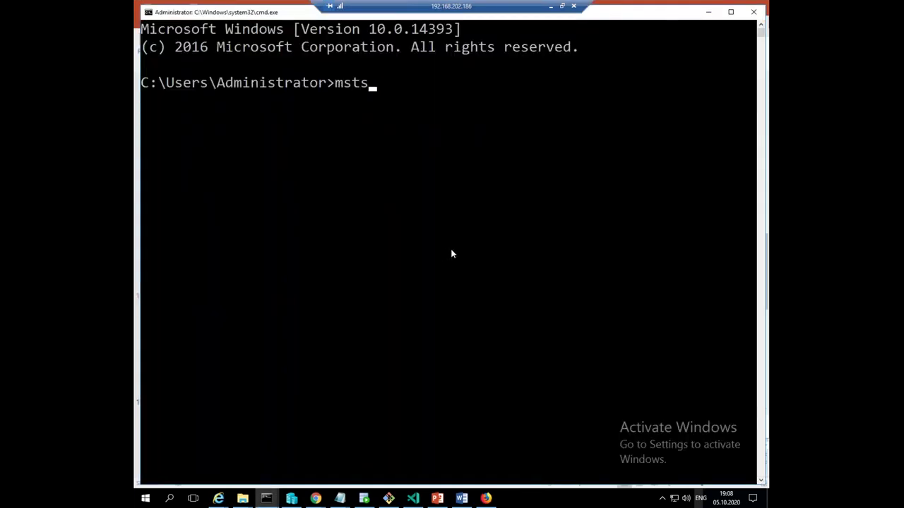
text(c -v:192.168.)
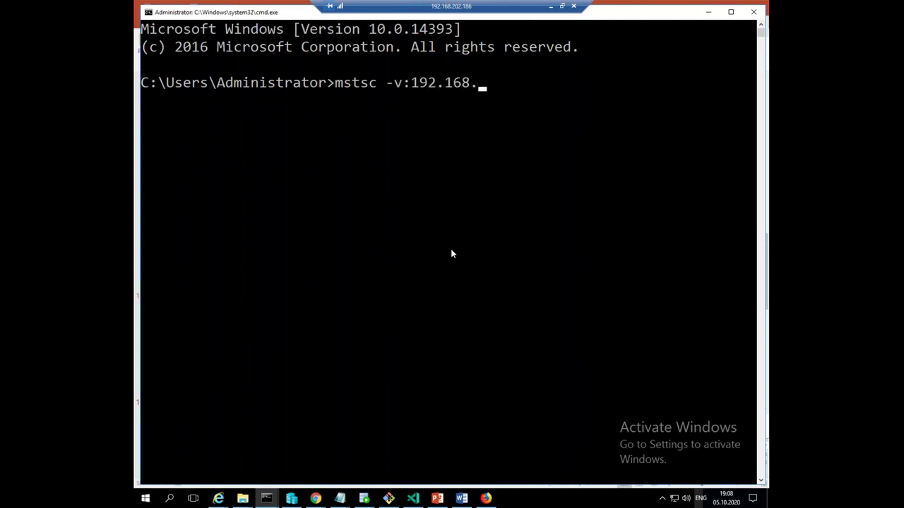
text(202.1)
text(87)
key(Return)
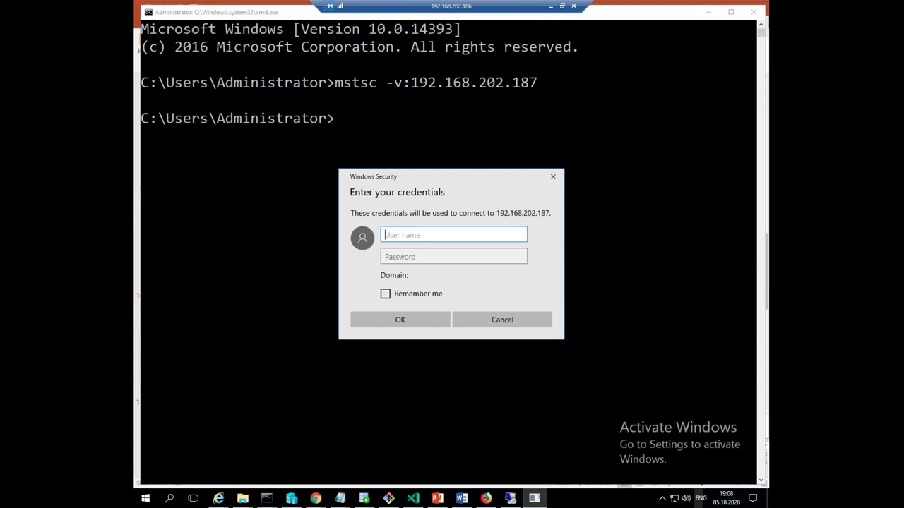
Sign in as administrator with the account password and accept the certificate warning
text(administrator)
key(Tab)
text(*******)
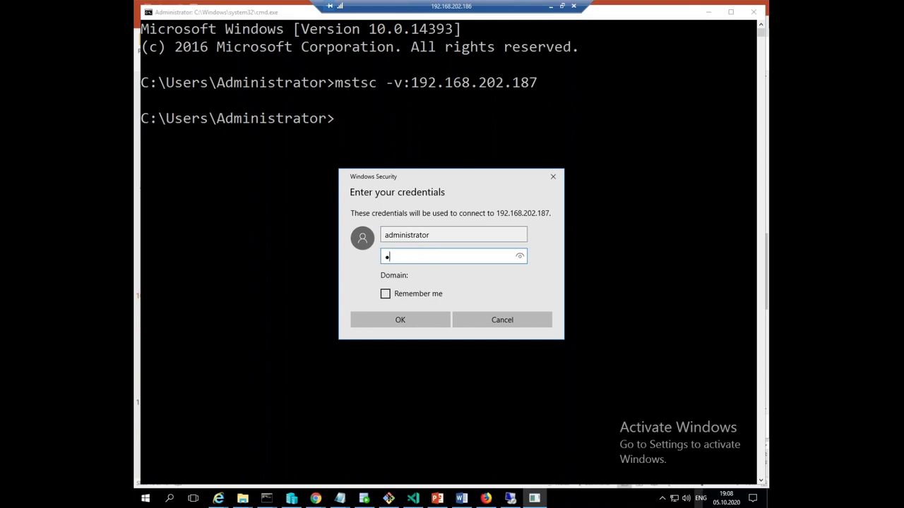
key(Return)
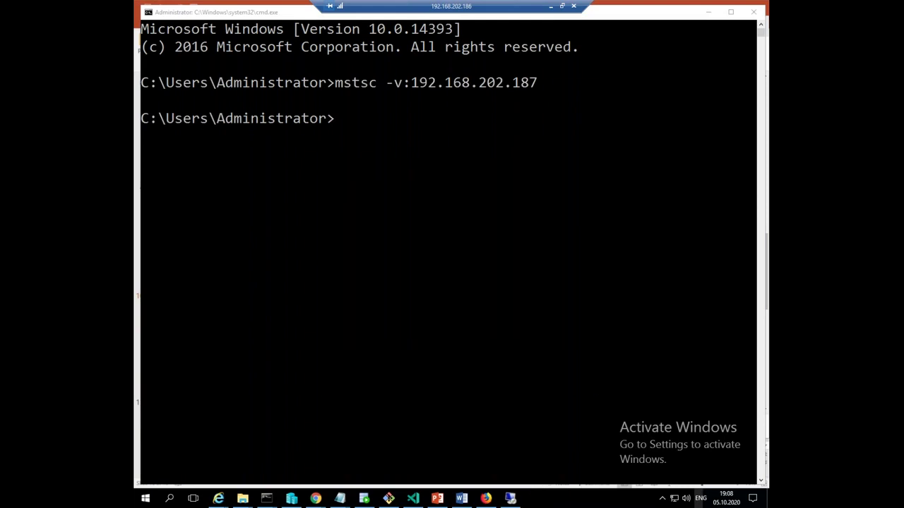
click(519, 376)
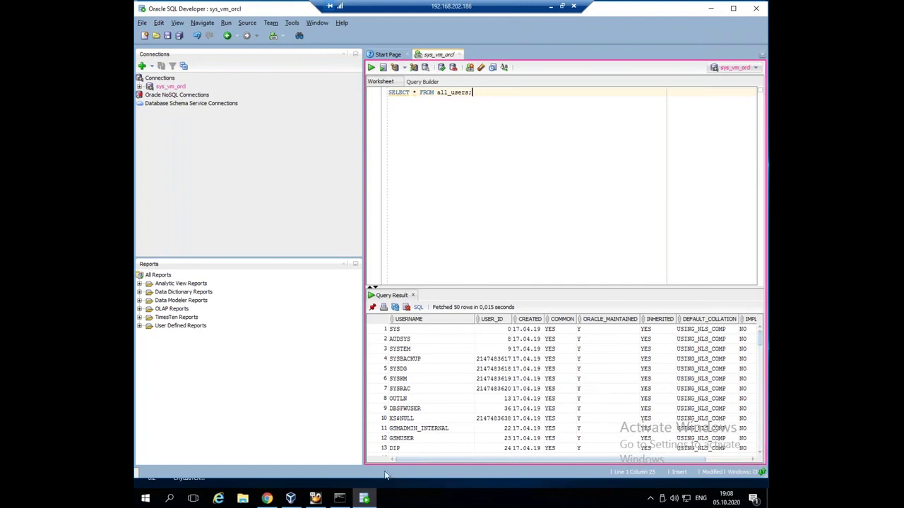
Switch from SQL Developer's all_users results to the VirtualBox Manager via the remote taskbar
click(290, 498)
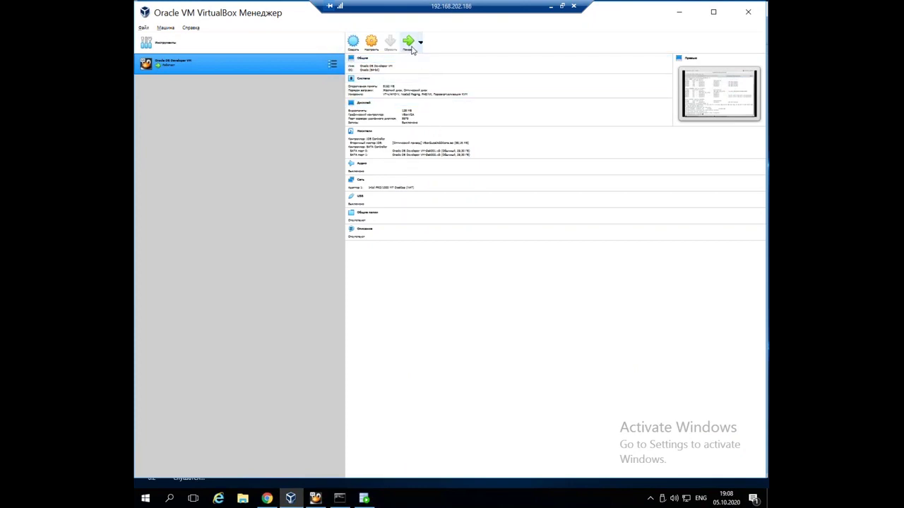
Show the running Oracle DB Developer VM window, enlarge it, and bring the guest's root terminal forward
click(411, 45)
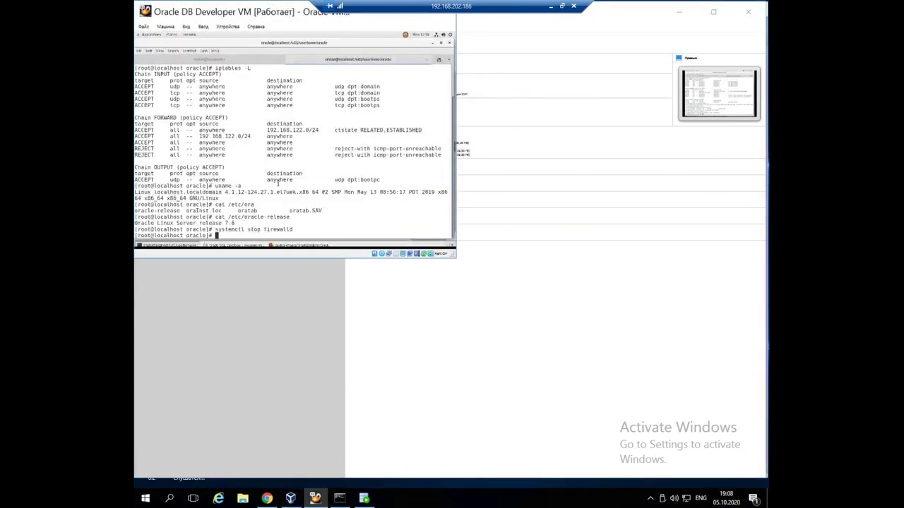
drag(456, 257, 712, 400)
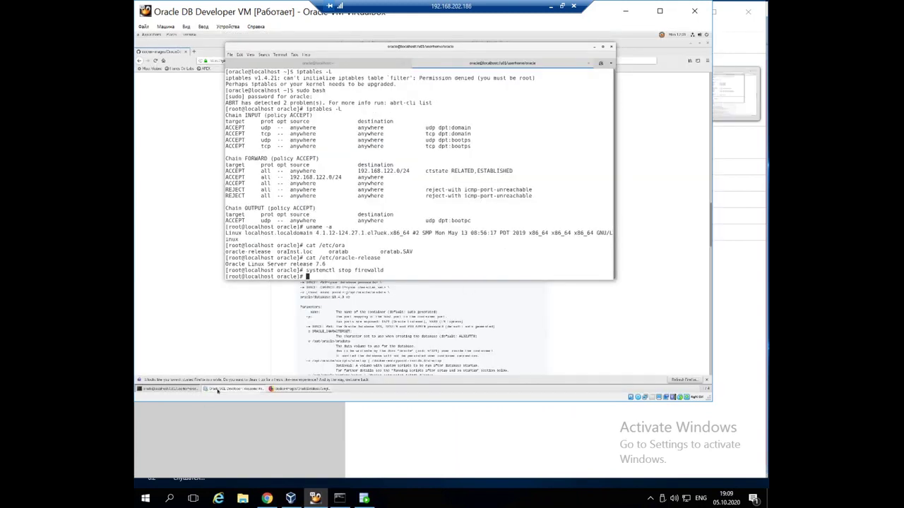
click(233, 389)
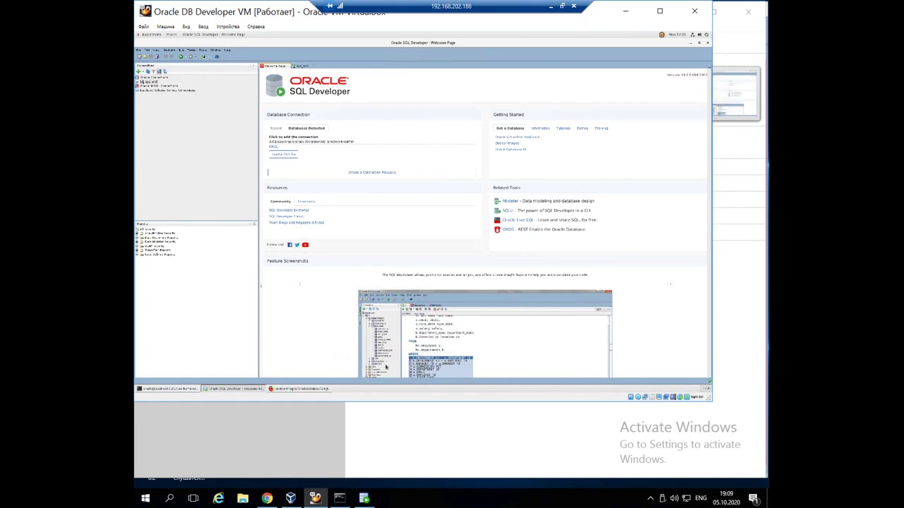
click(170, 389)
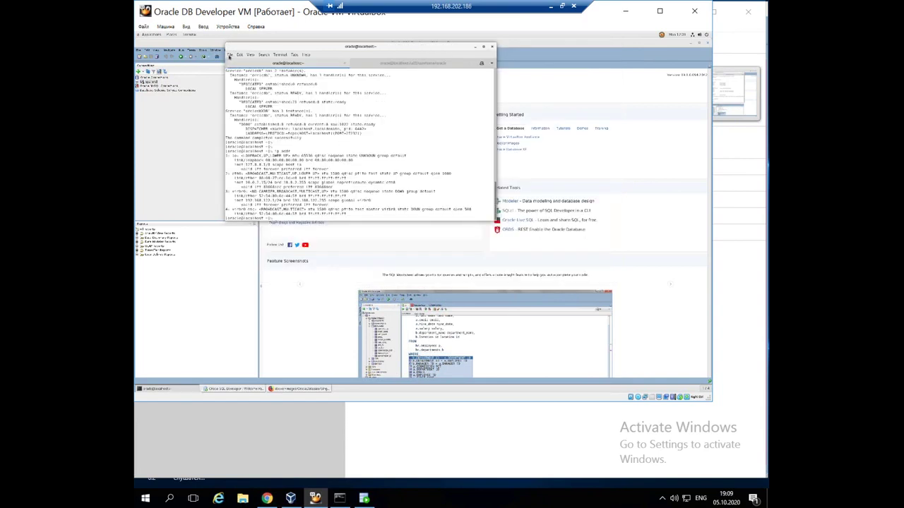
Browse the guest terminal's menus, then type and erase a partial clear command
click(229, 56)
click(264, 54)
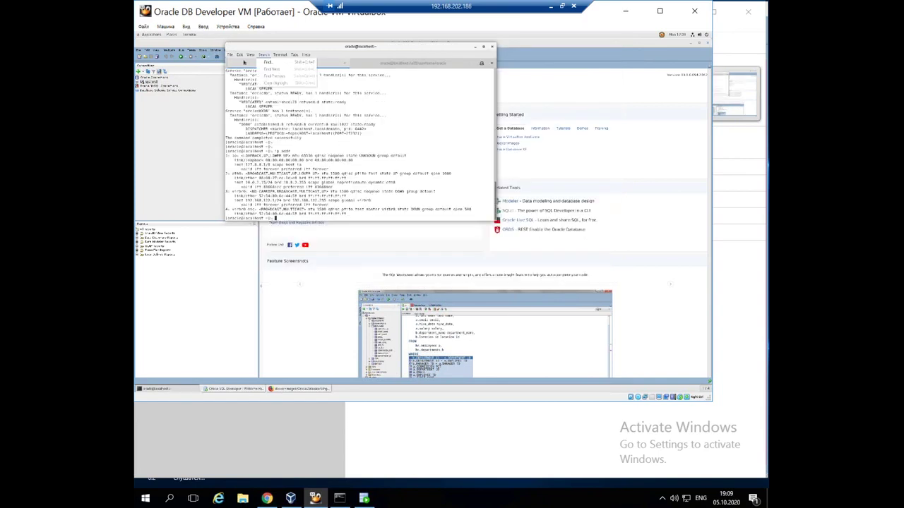
mouse_move(229, 55)
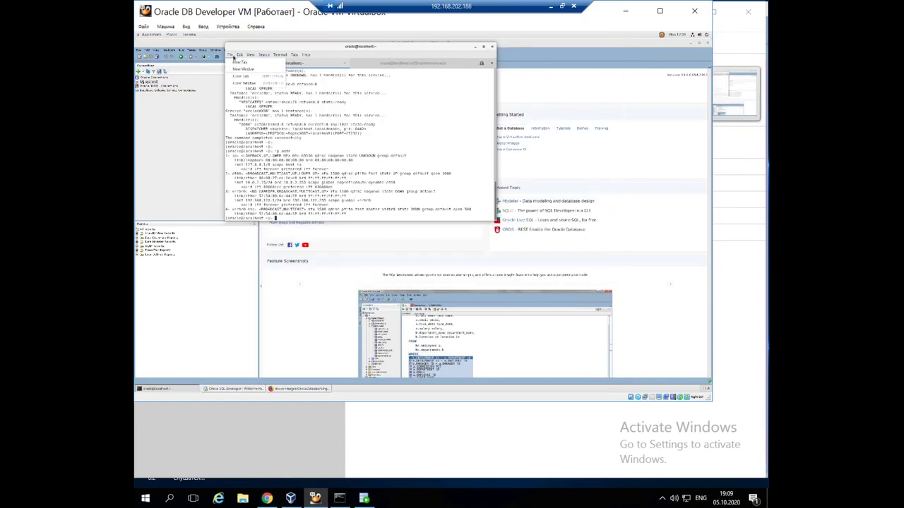
click(391, 110)
text(clear)
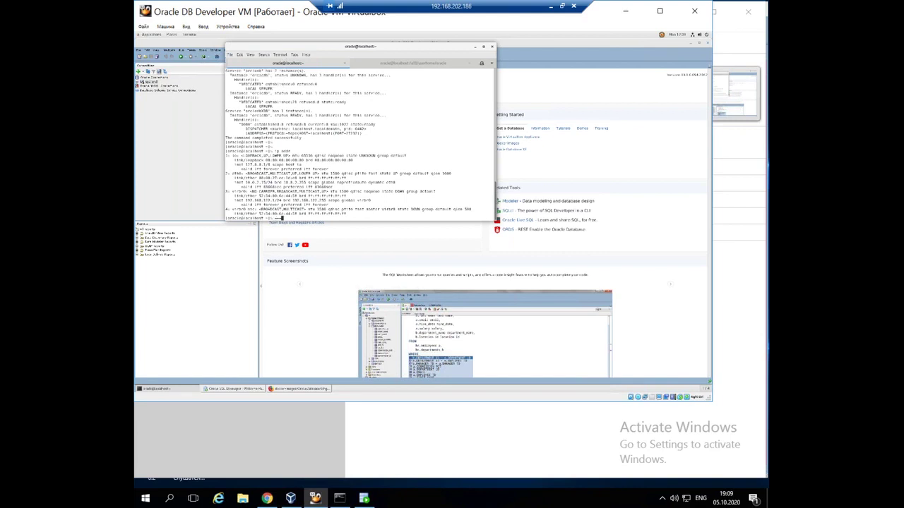
key(BackSpace)
key(BackSpace)
key(BackSpace)
Enlarge the terminal text with View > Zoom In repeatedly, moving the window lower on the desktop
click(249, 55)
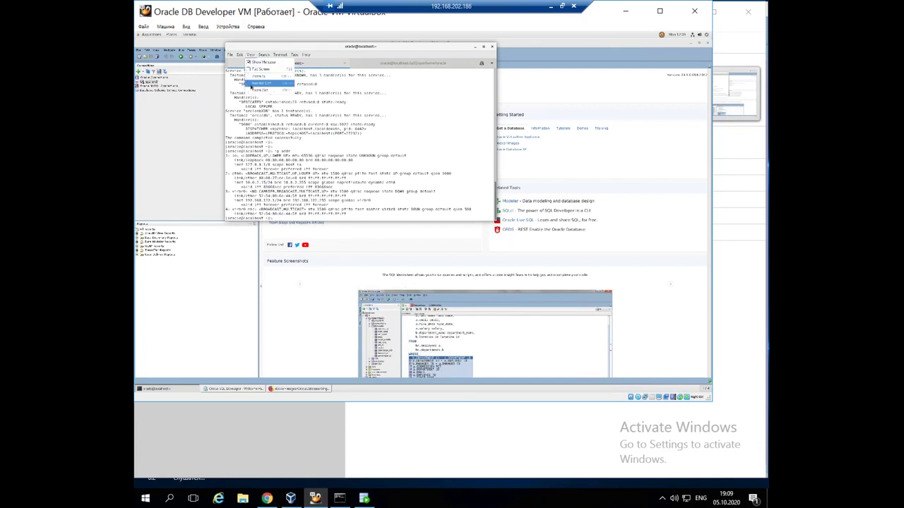
click(258, 76)
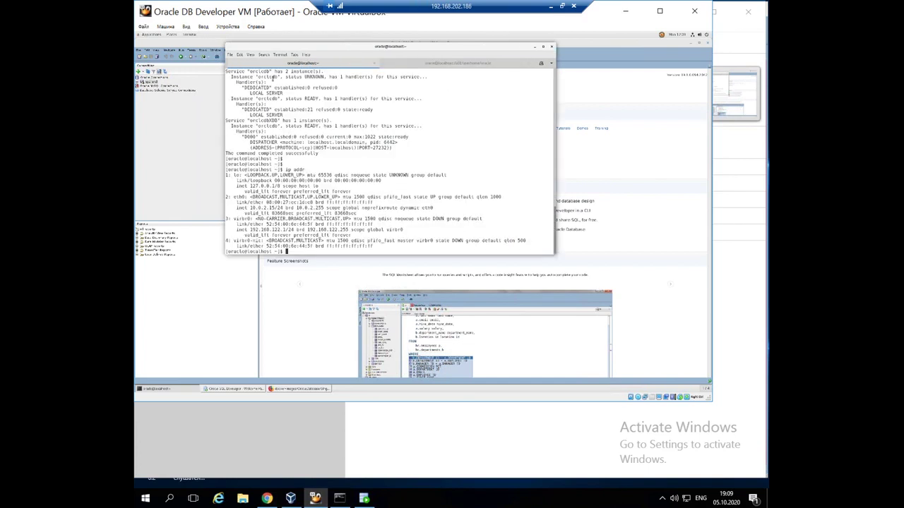
drag(312, 51, 289, 134)
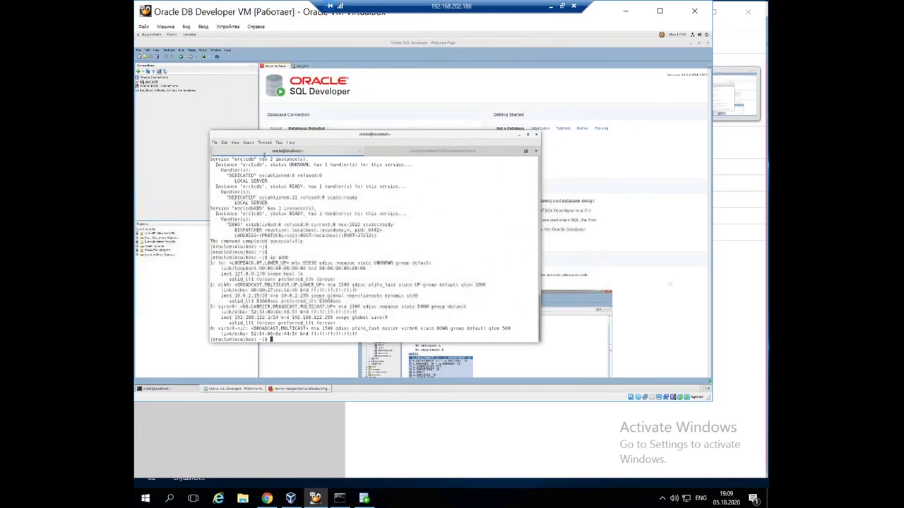
click(235, 143)
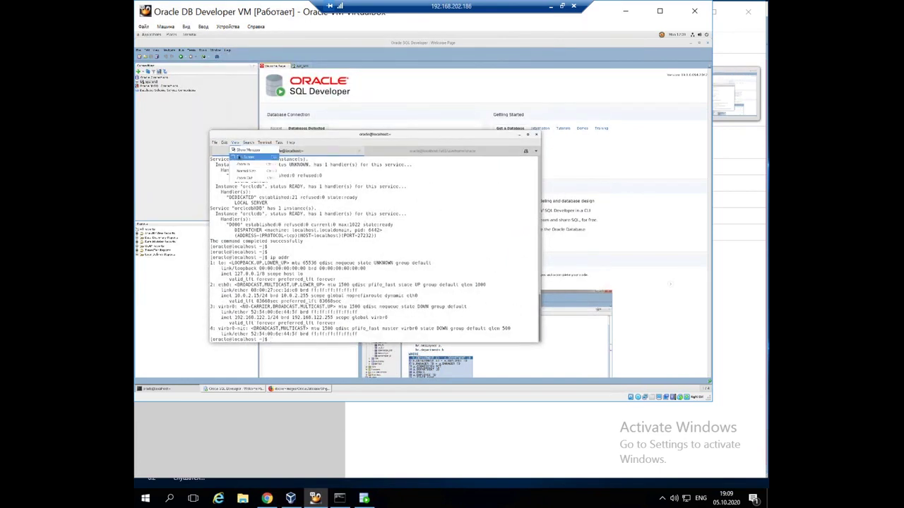
click(254, 164)
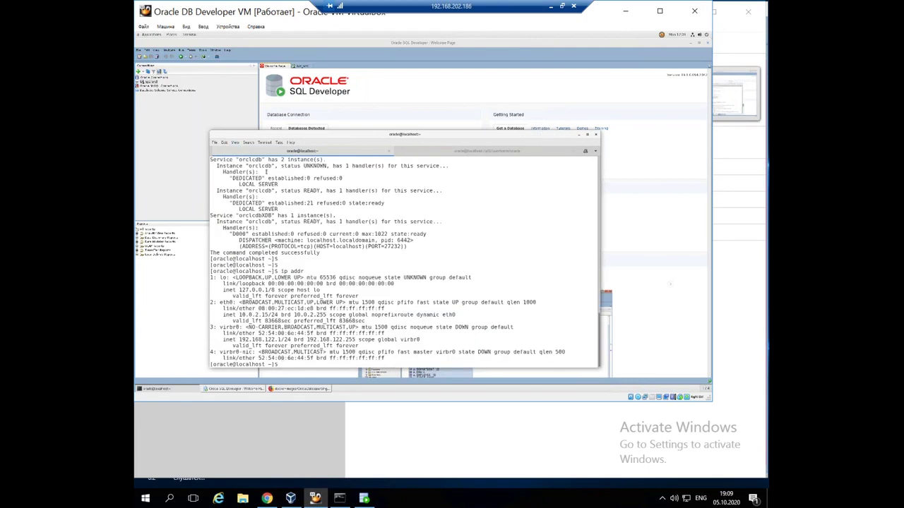
click(235, 143)
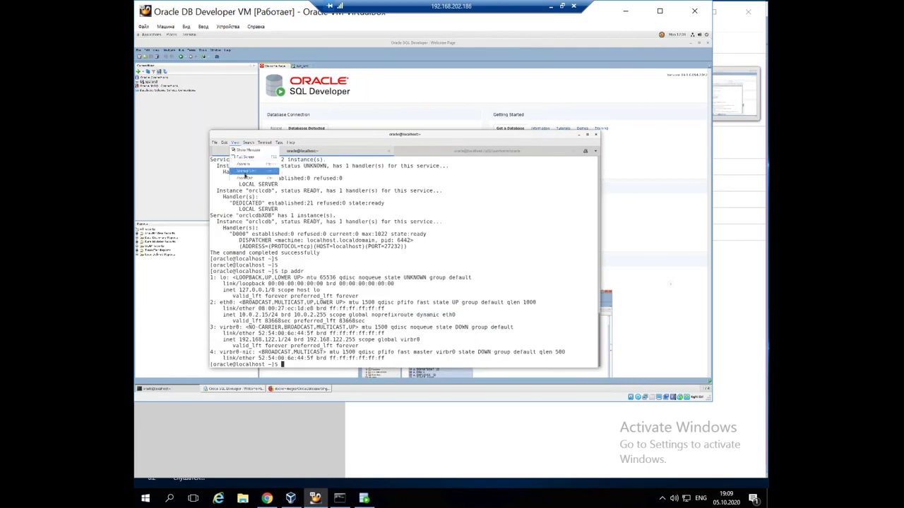
click(246, 171)
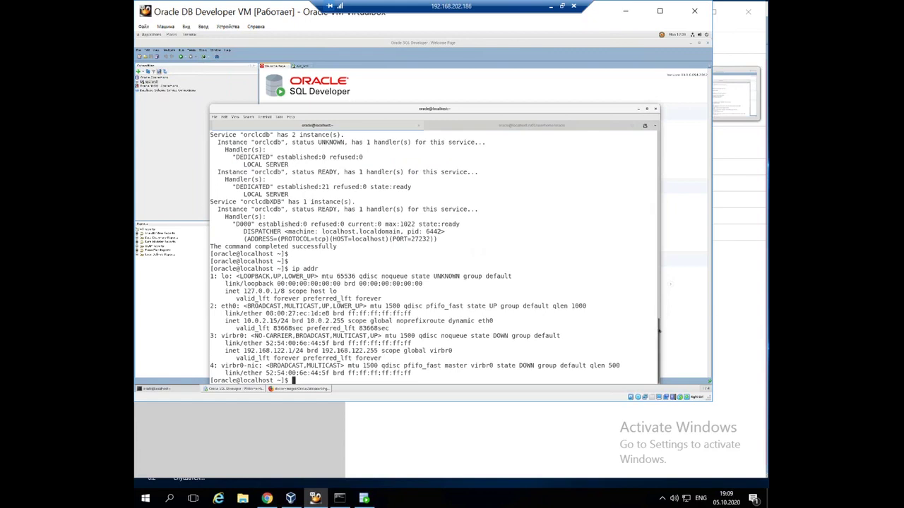
Highlight the SQL Developer reset script, Oracle SID orclcdb and pluggable DB orcl lines, then switch to host SQL Developer
drag(659, 331, 660, 162)
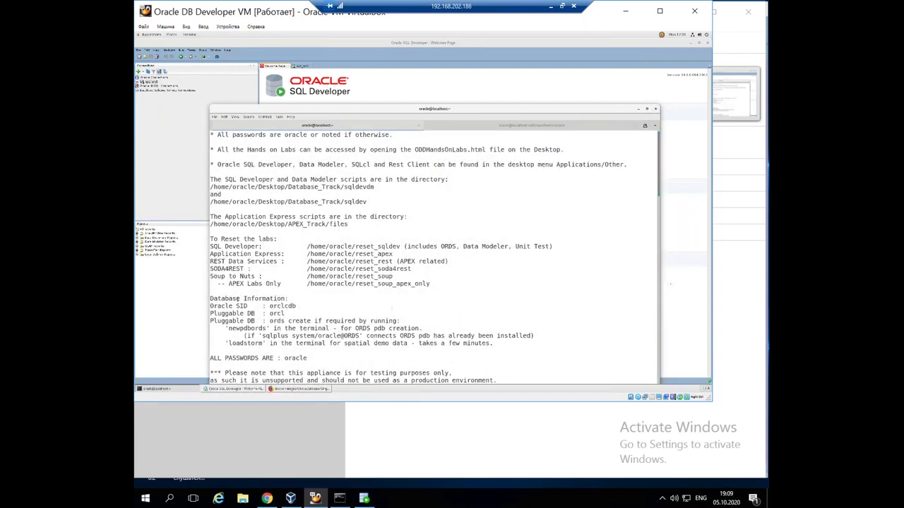
drag(210, 246, 429, 245)
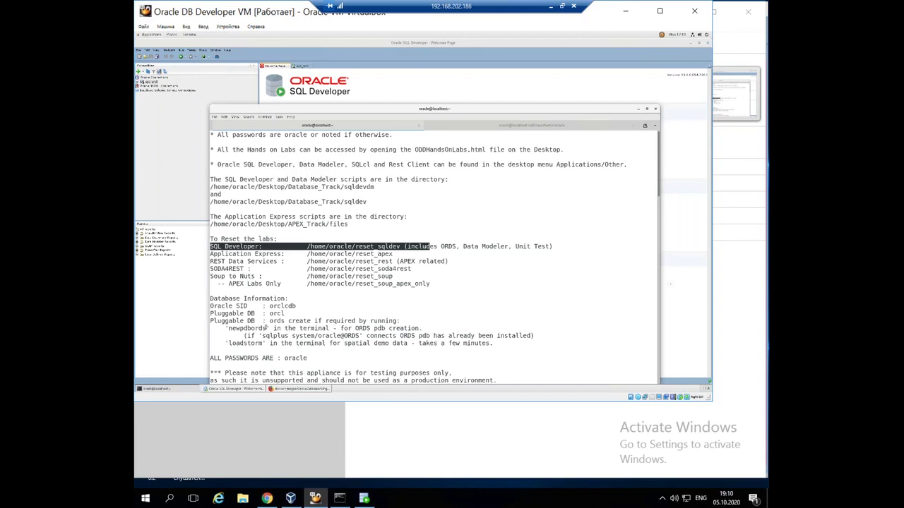
drag(267, 306, 332, 307)
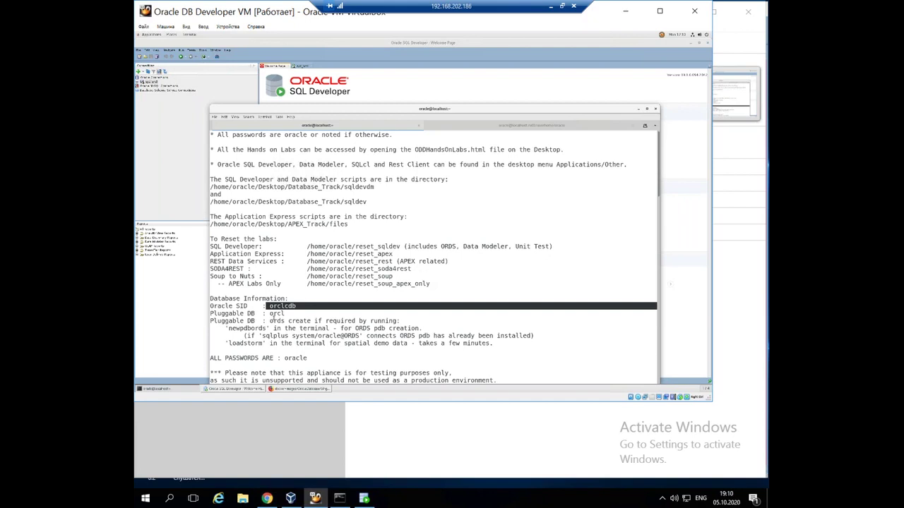
drag(269, 314, 507, 313)
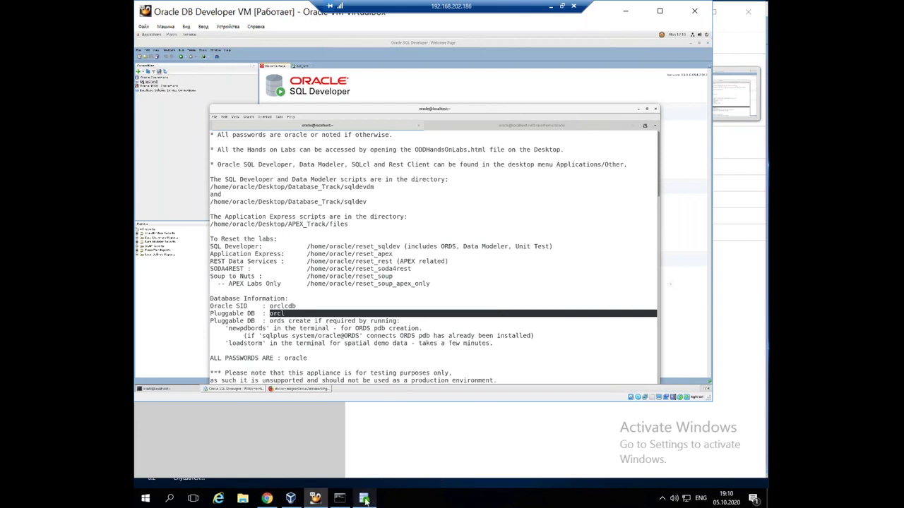
mouse_move(364, 500)
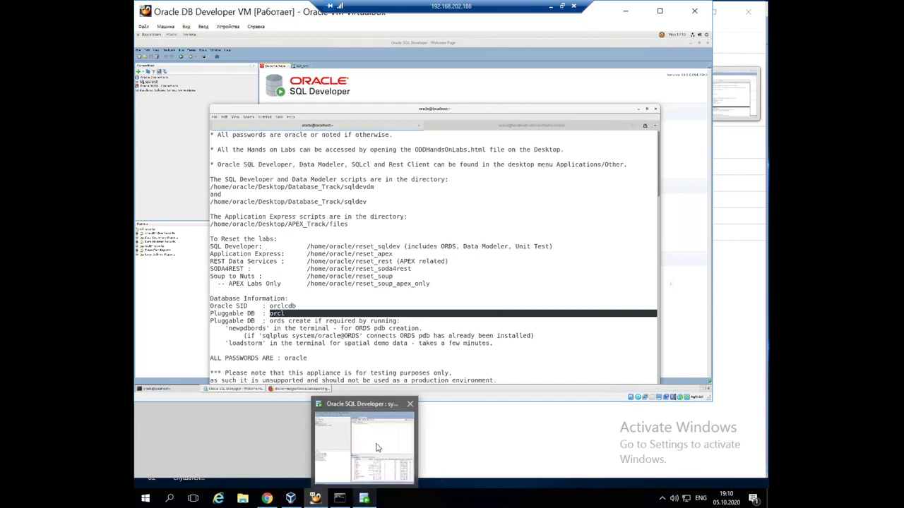
click(378, 446)
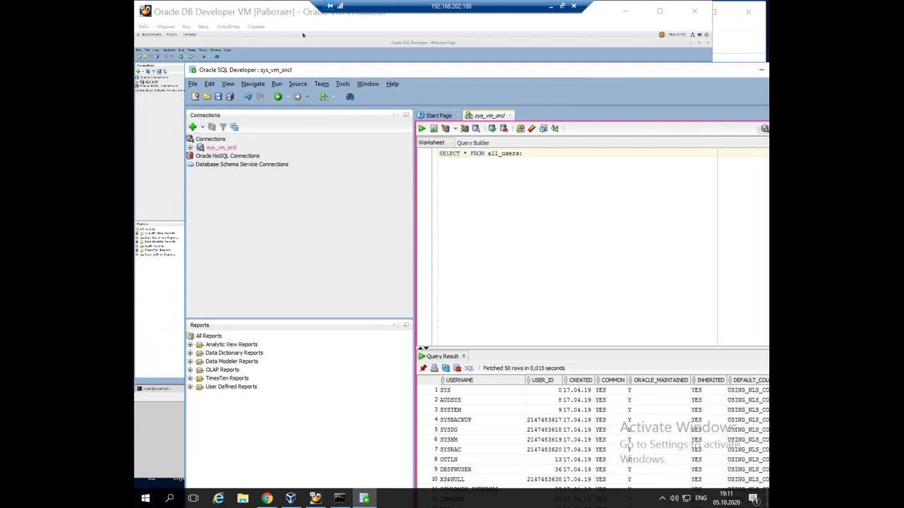
Alternate between the VM window and host SQL Developer's all_users results, ending on the VM window
click(274, 62)
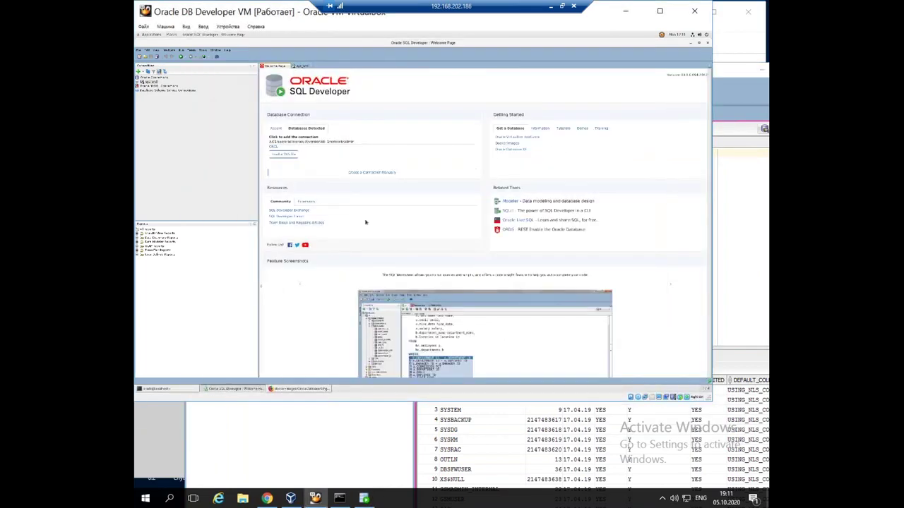
click(376, 433)
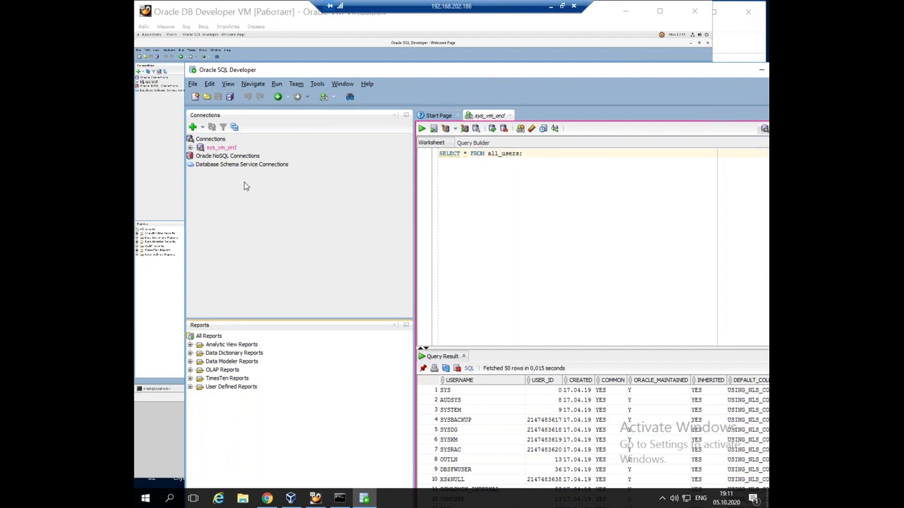
click(150, 195)
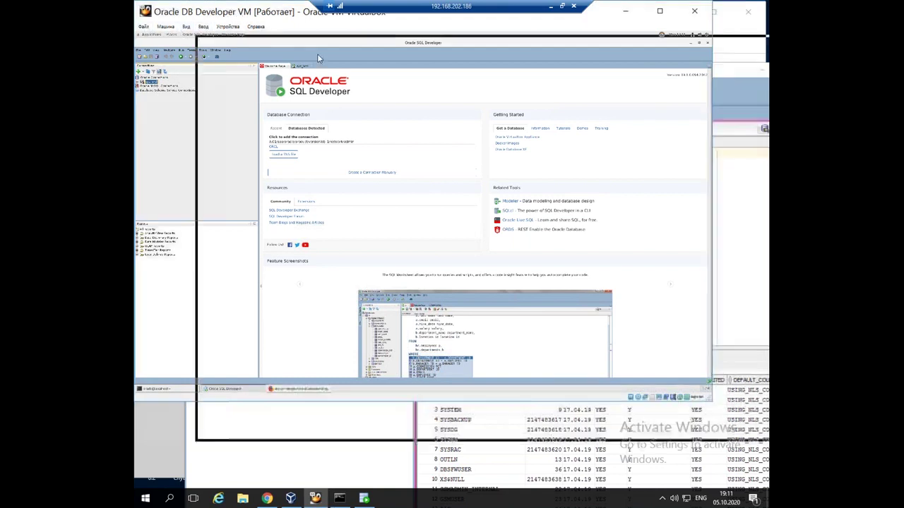
Move the VM window aside and check the empty Network page in VirtualBox global preferences
drag(208, 18, 305, 90)
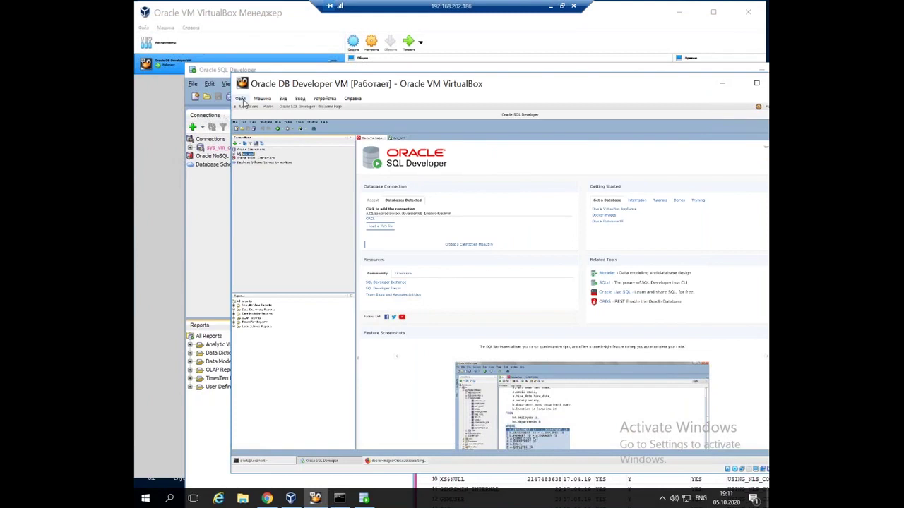
click(240, 99)
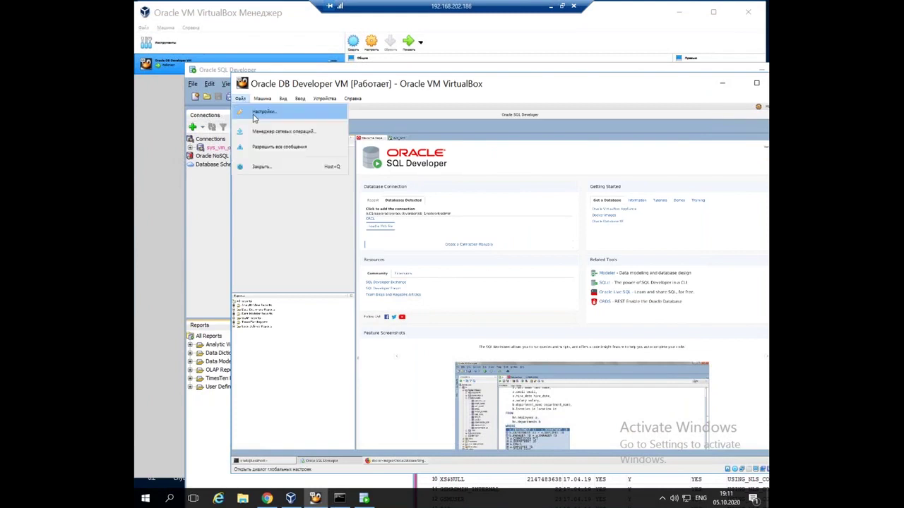
click(254, 115)
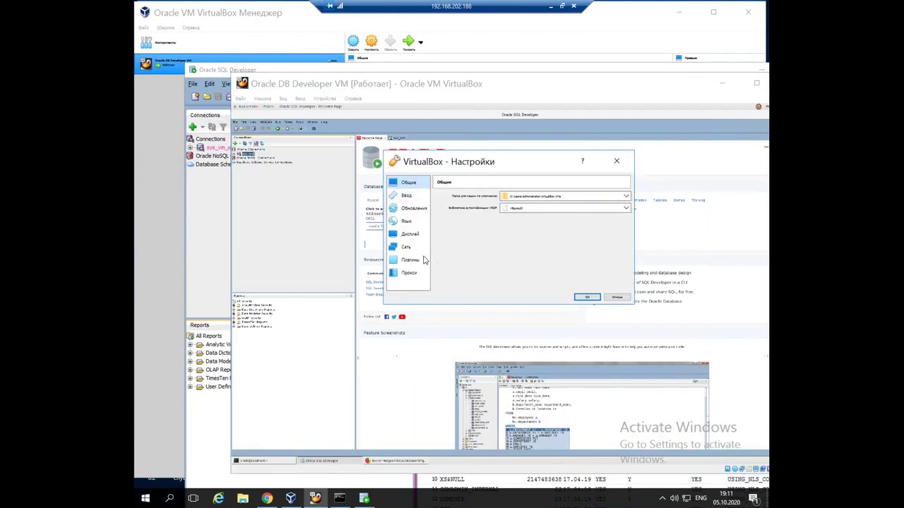
click(407, 247)
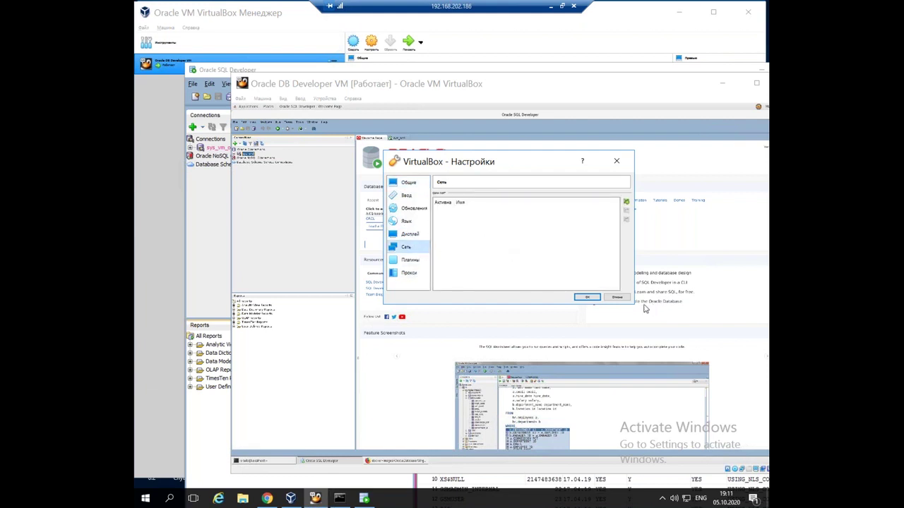
click(616, 161)
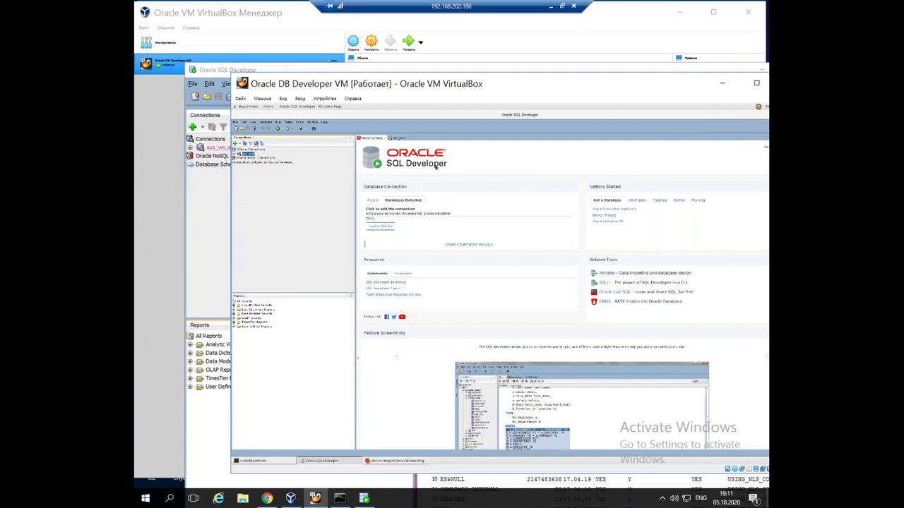
Look through the VM window's menus and bring up the Machine options
click(283, 99)
click(290, 103)
click(278, 103)
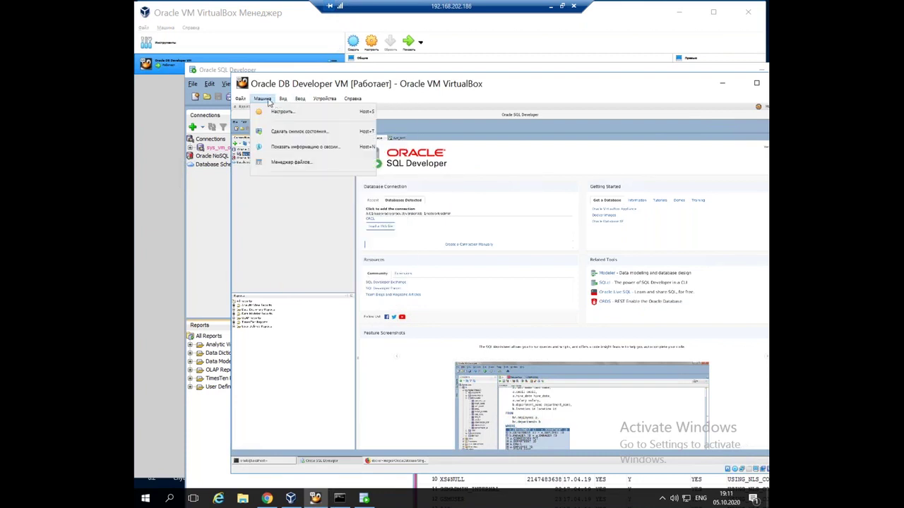
click(263, 99)
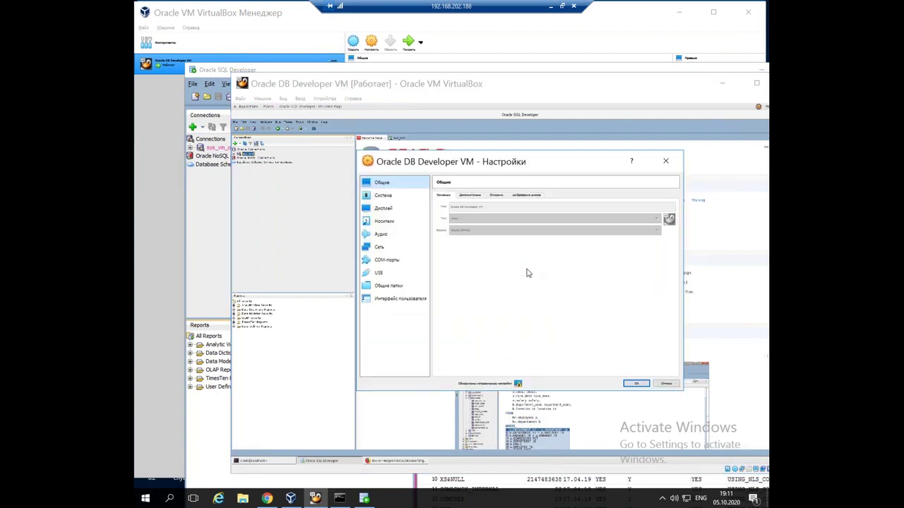
Open the VM's port-forwarding rules and confirm net8 maps host port 1523 to guest port 1521
click(375, 247)
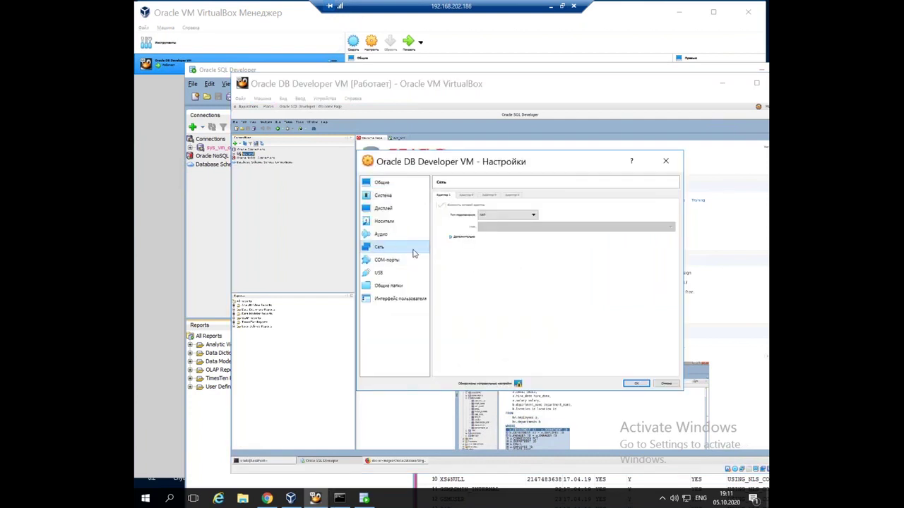
click(468, 237)
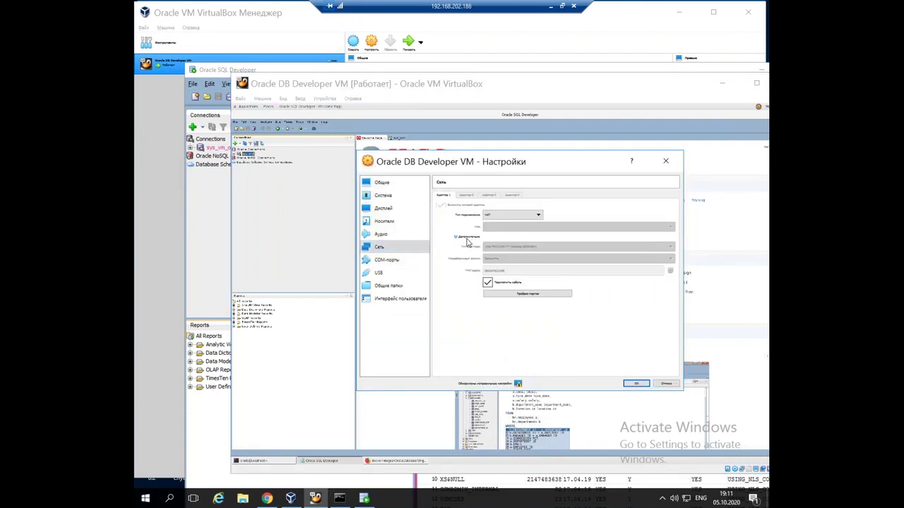
click(540, 294)
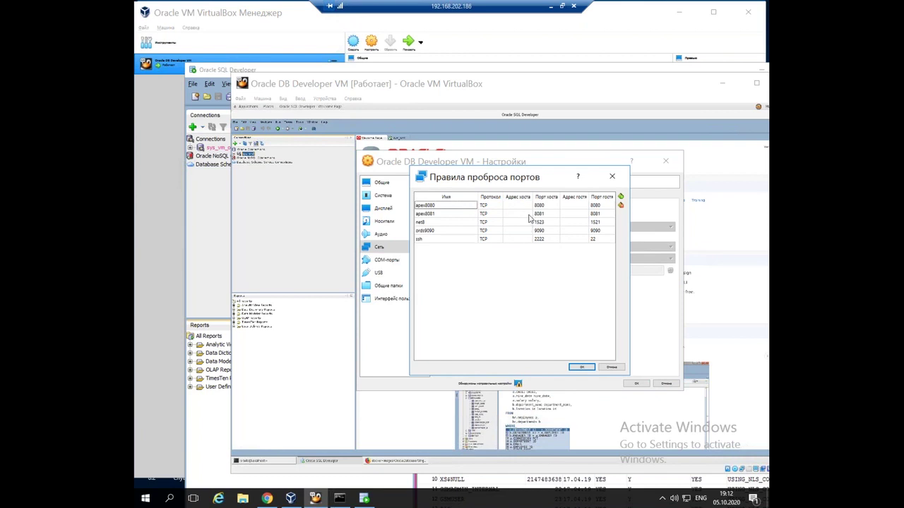
click(545, 214)
click(545, 239)
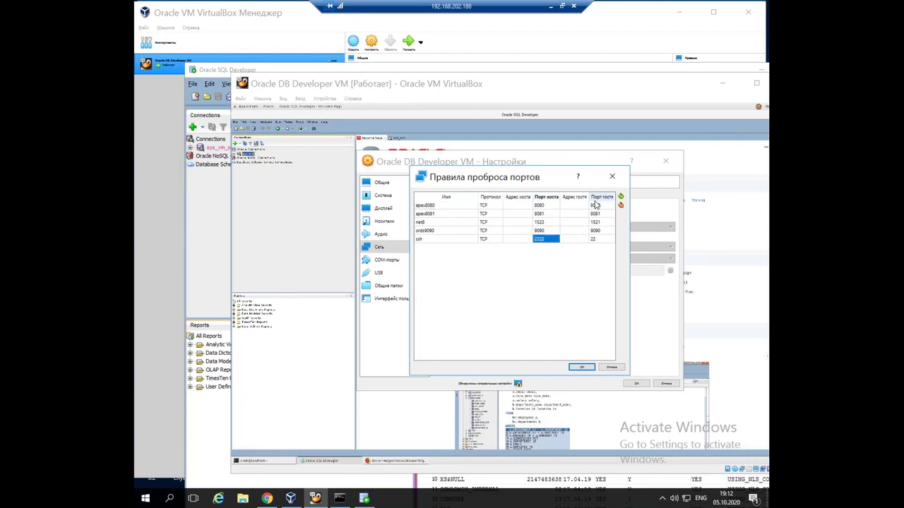
click(600, 222)
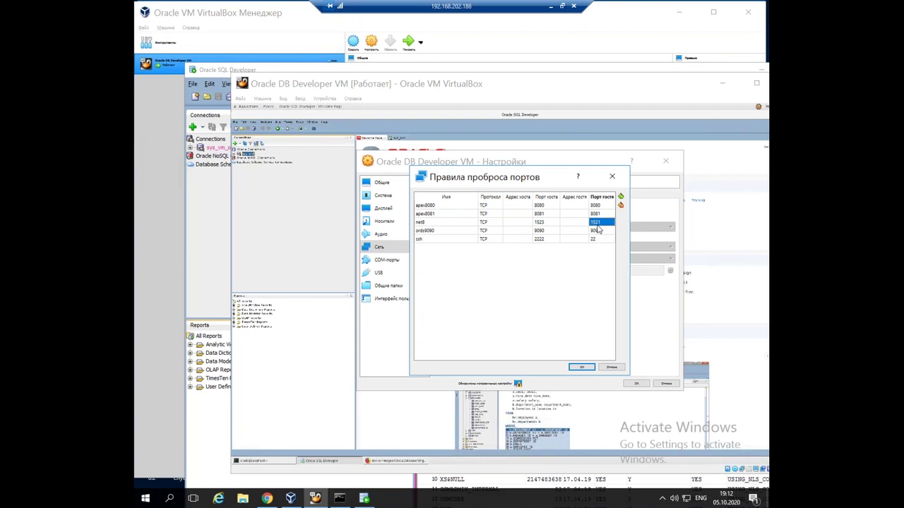
click(544, 225)
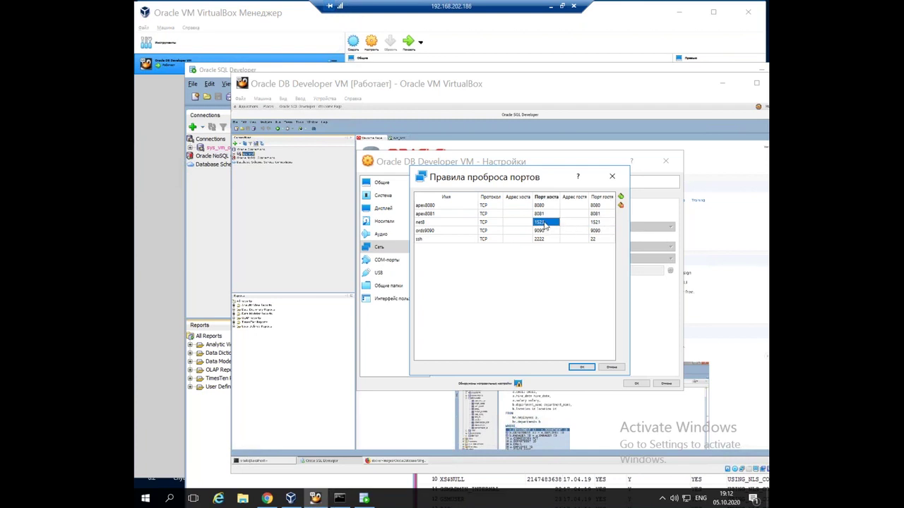
click(545, 224)
Close the port-forwarding rules and open the sys_vm_orcl connection properties in host SQL Developer
click(581, 369)
click(218, 229)
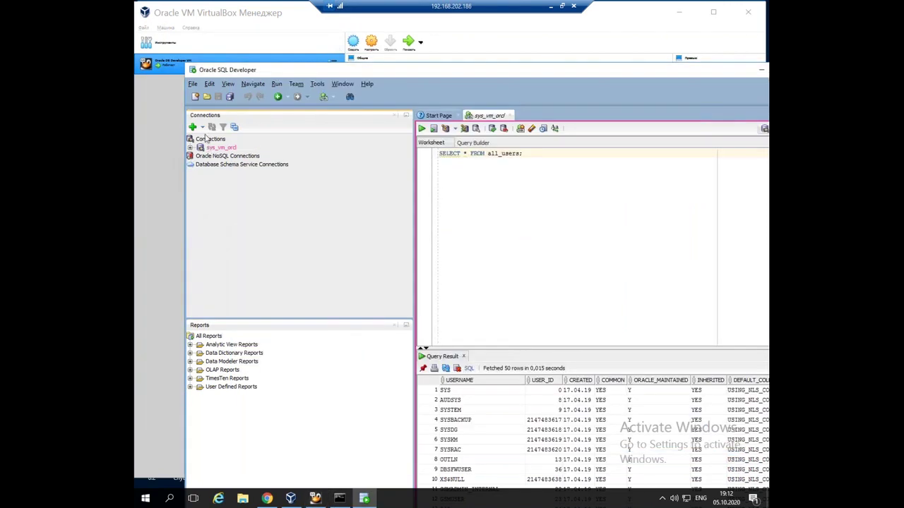
click(221, 148)
right_click(218, 149)
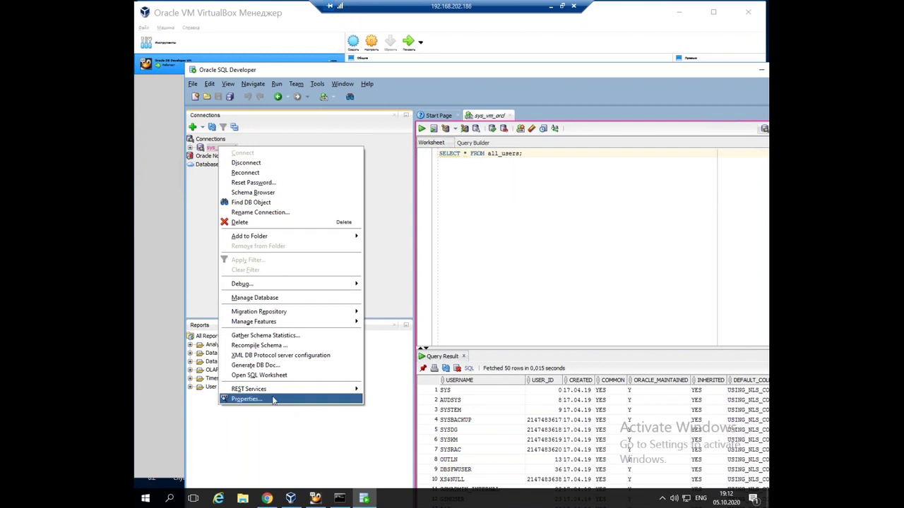
click(273, 400)
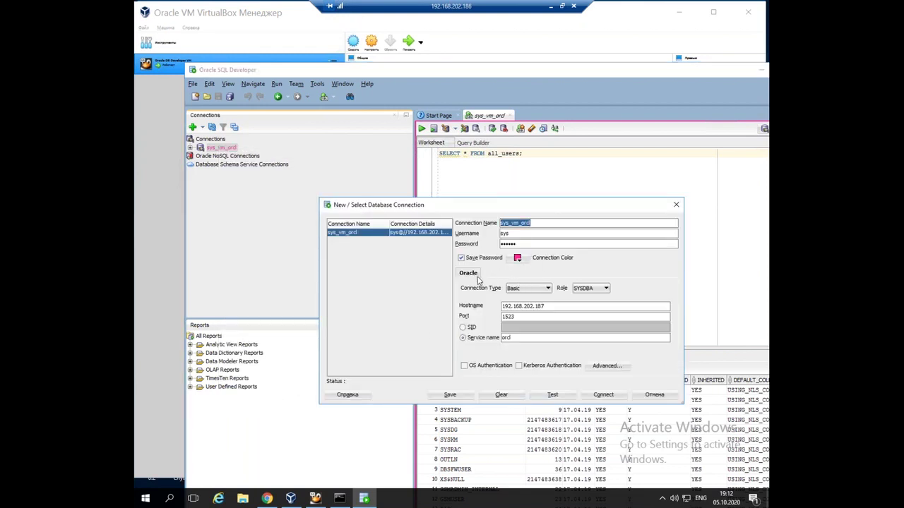
Review hostname 192.168.202.187 and service name orcl, and test the sys_vm_orcl connection
drag(468, 207, 397, 141)
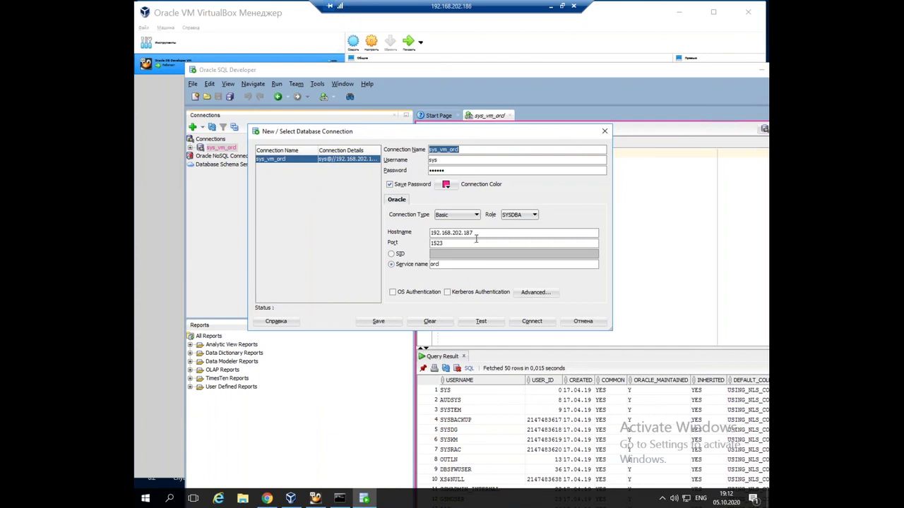
drag(476, 235, 419, 233)
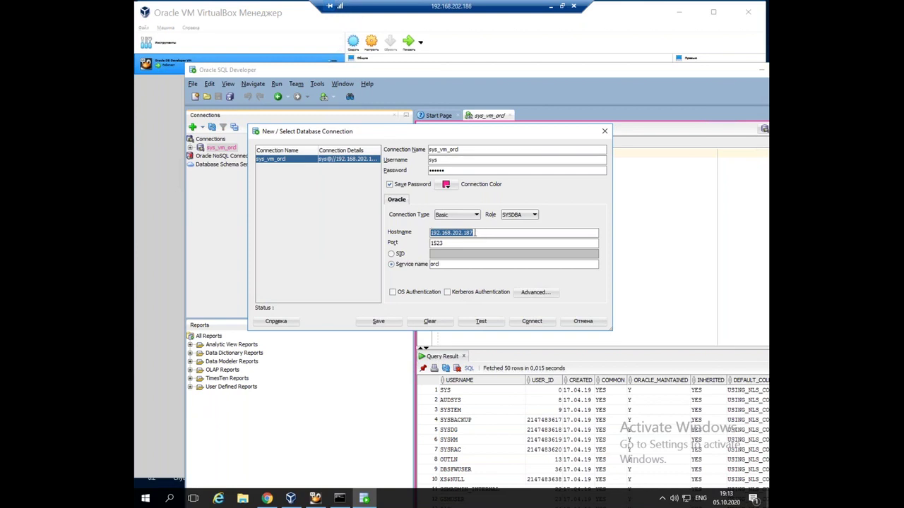
click(452, 243)
click(447, 264)
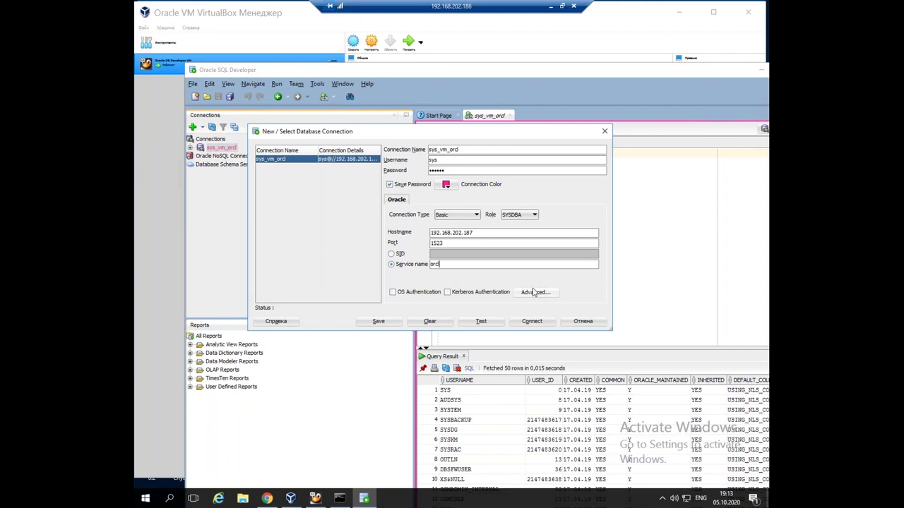
click(484, 327)
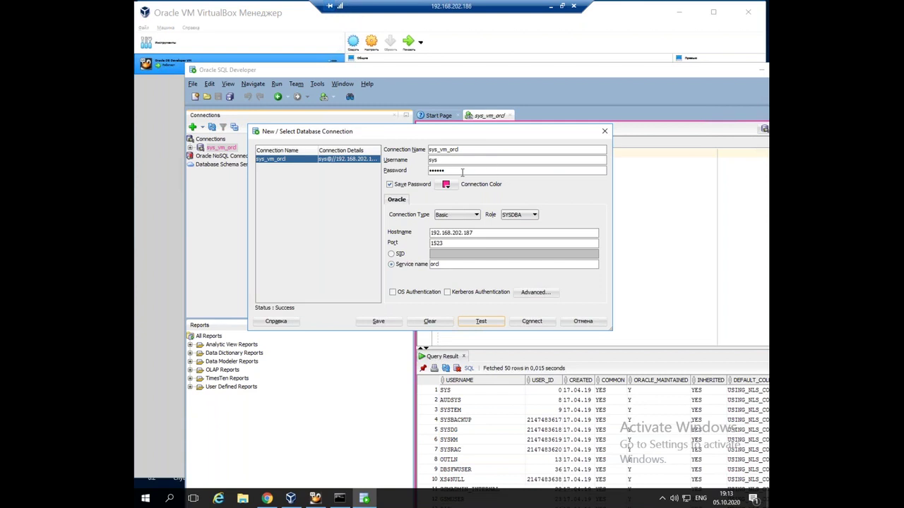
Keep the SYSDBA role, save the sys_vm_orcl settings, and connect
drag(458, 172, 420, 172)
click(525, 221)
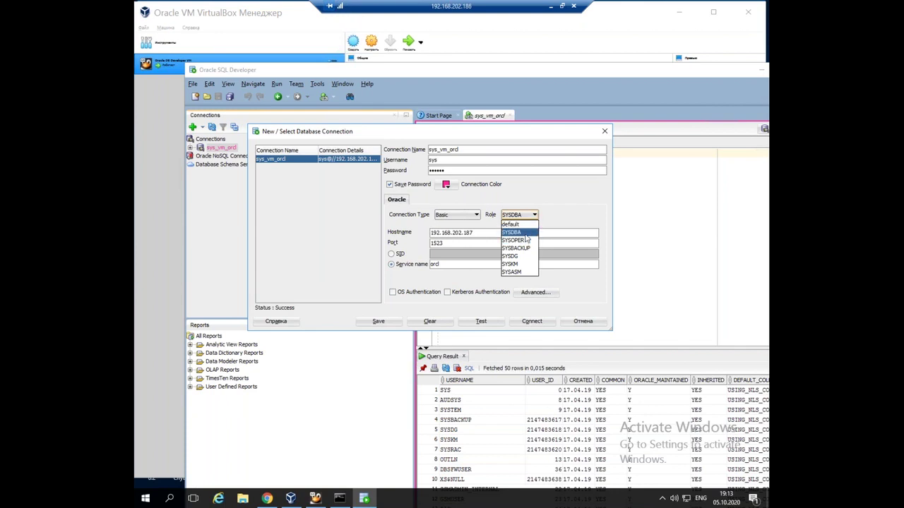
click(526, 236)
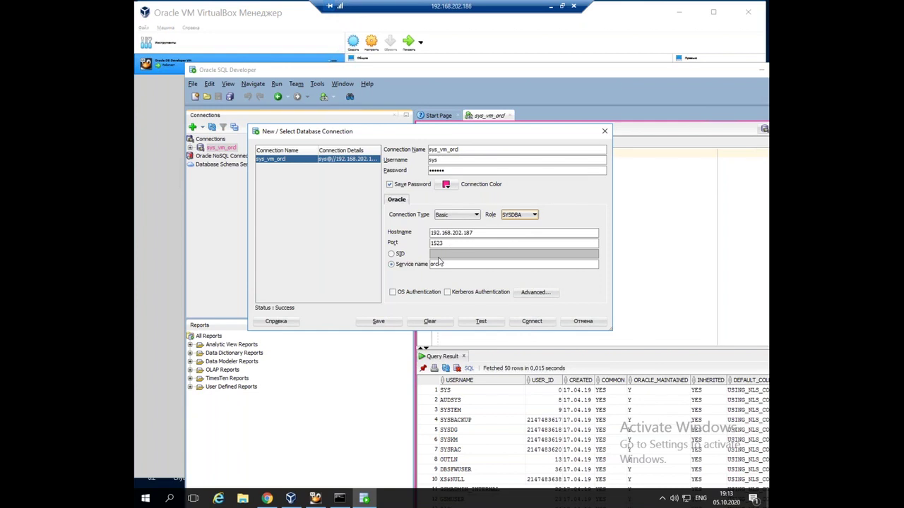
click(437, 324)
click(379, 322)
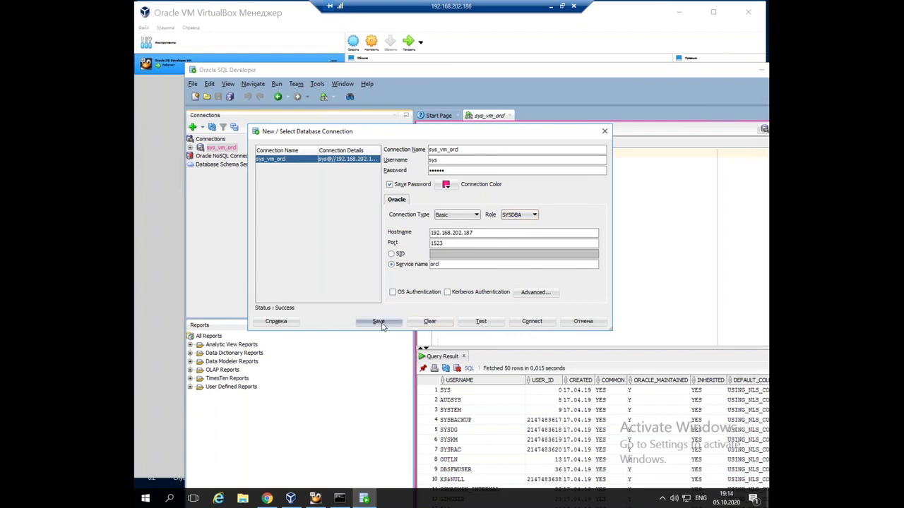
click(532, 323)
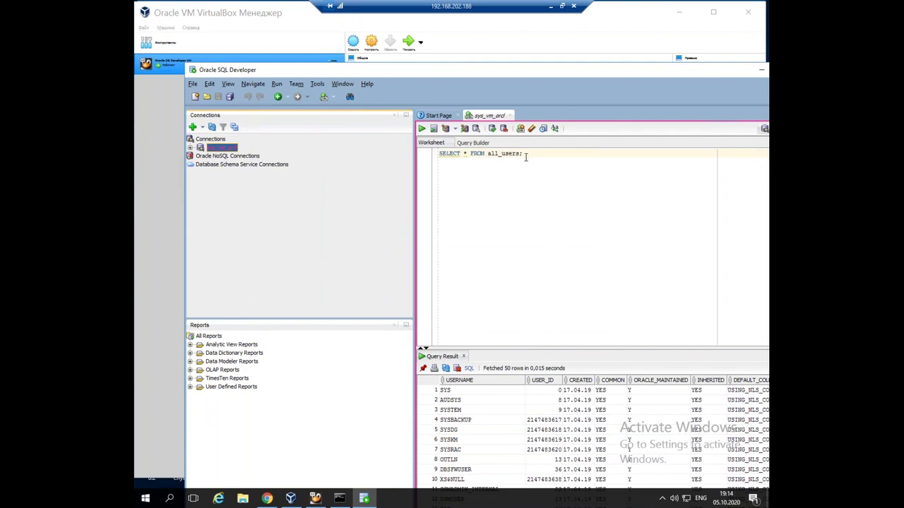
Rerun SELECT * FROM all_users on sys_vm_orcl and start a blank new database connection
key(ctrl+a)
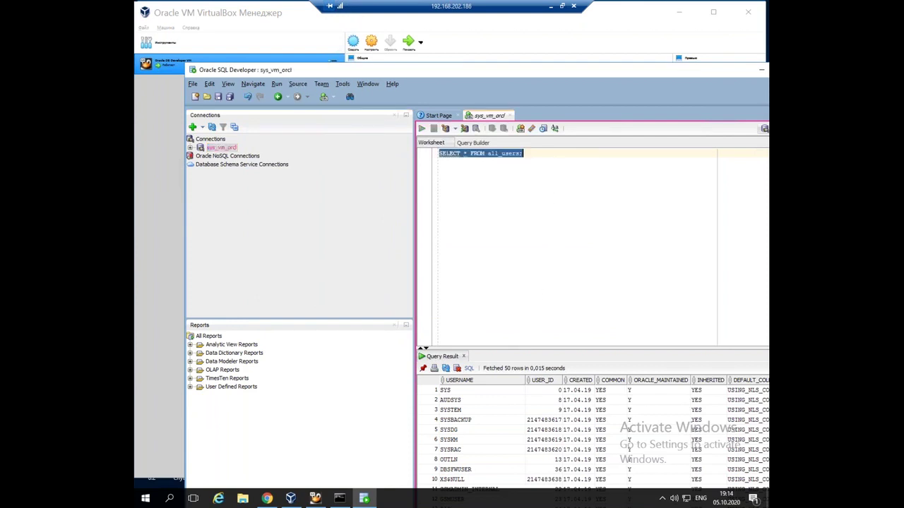
key(ctrl+Return)
click(510, 153)
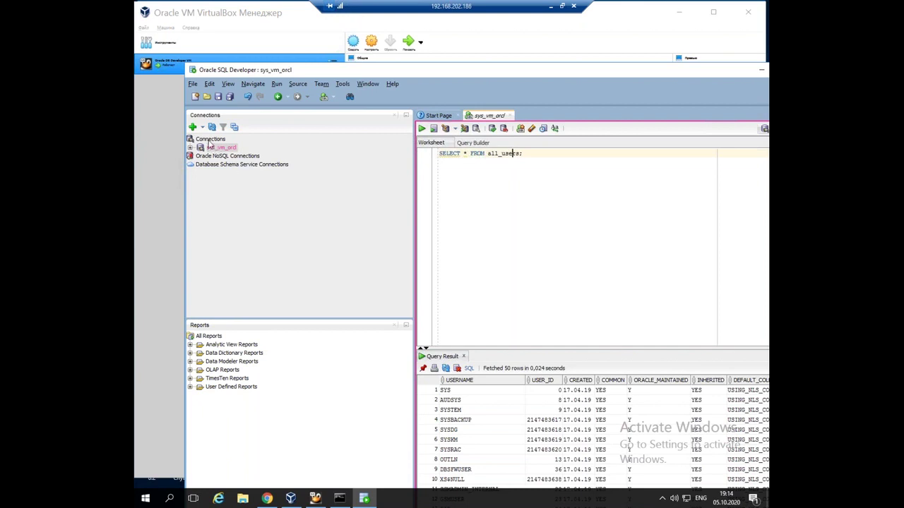
click(192, 127)
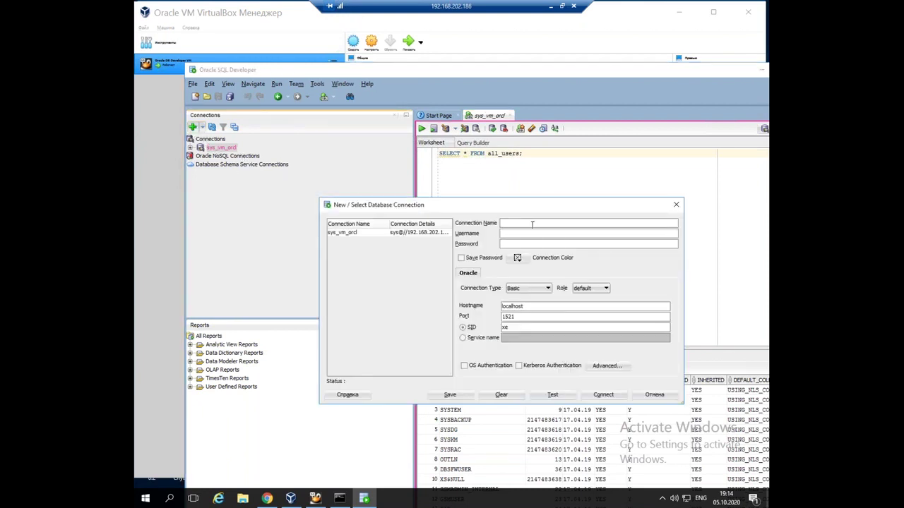
Name the new connection hr, keep the default Role, then cancel the dialog without saving
text(hr)
click(592, 290)
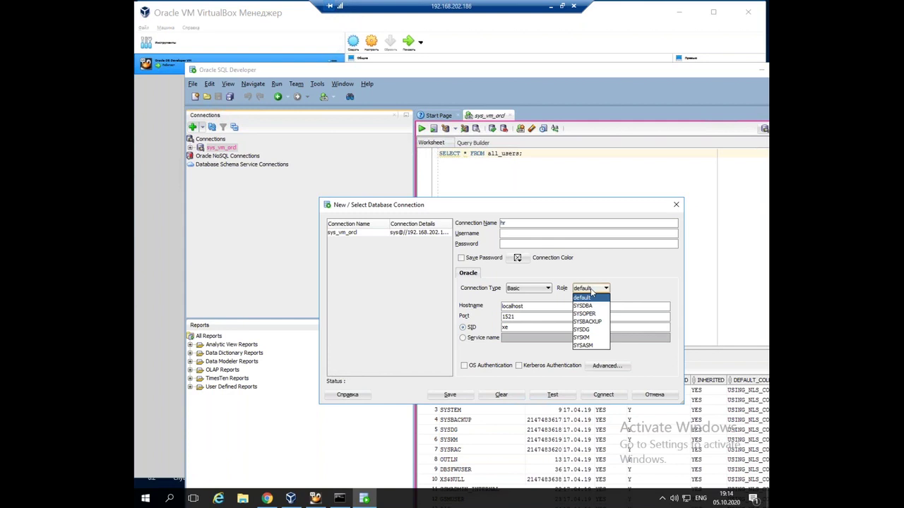
click(592, 293)
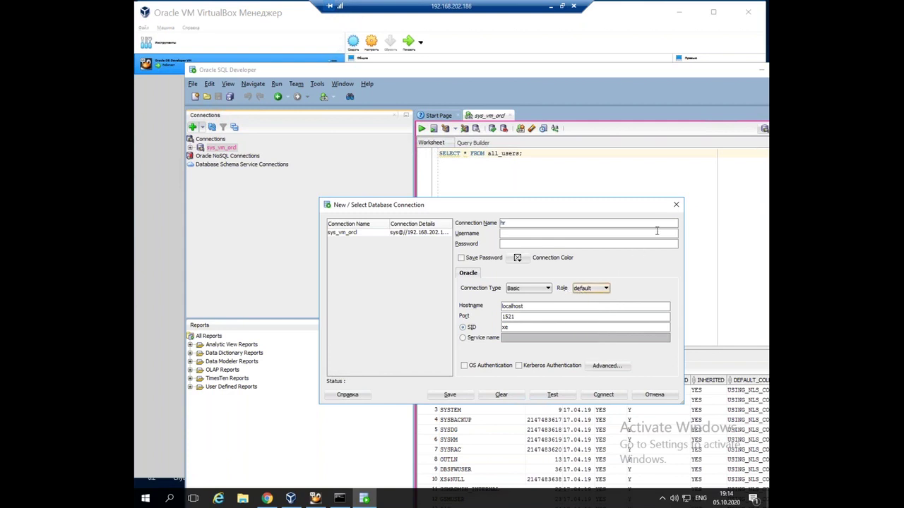
click(675, 206)
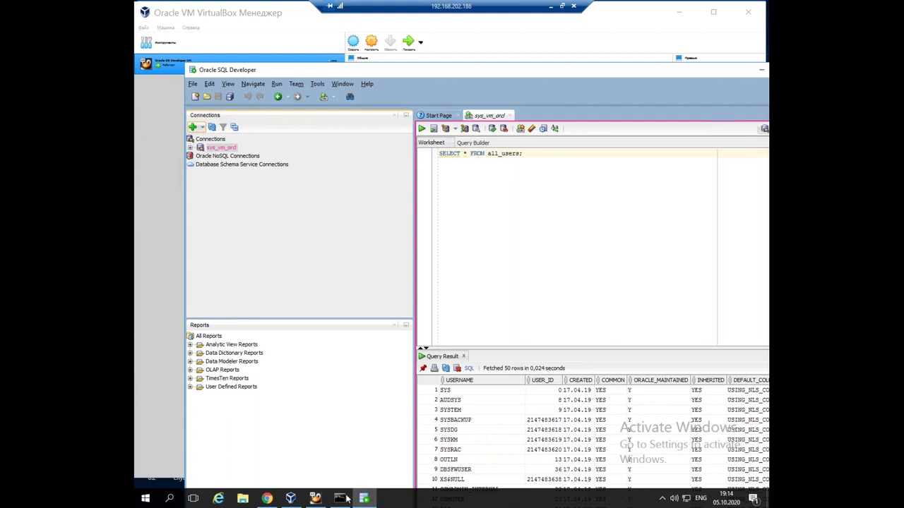
mouse_move(346, 499)
key(alt+Tab)
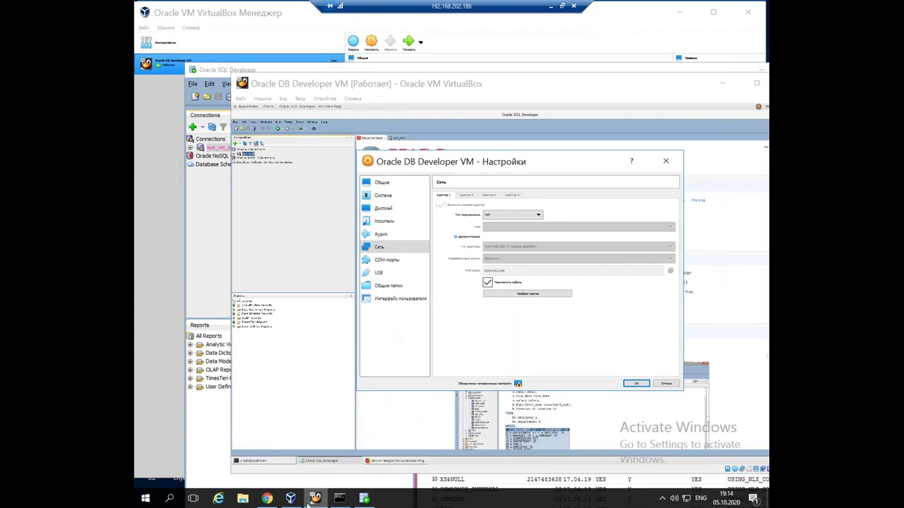
key(alt+Tab)
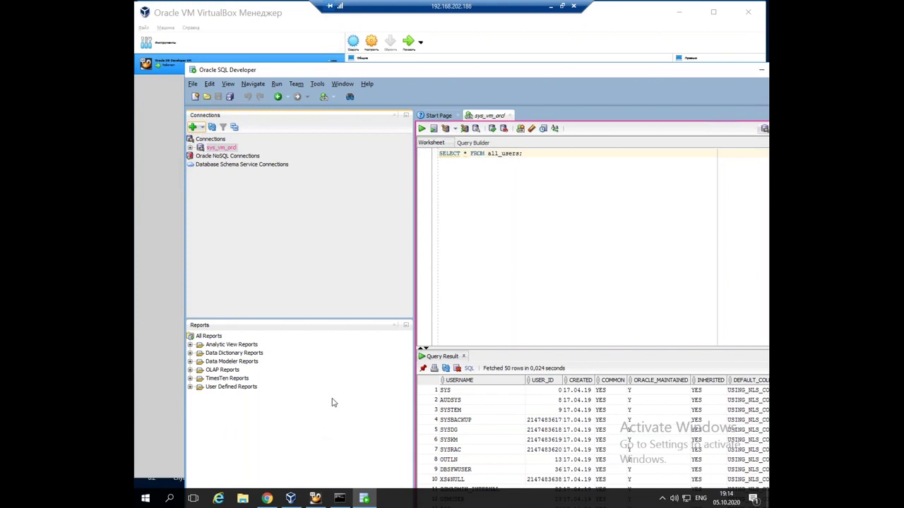
Open \\192.168.202.186\share from the Windows Run dialog
key(super+r)
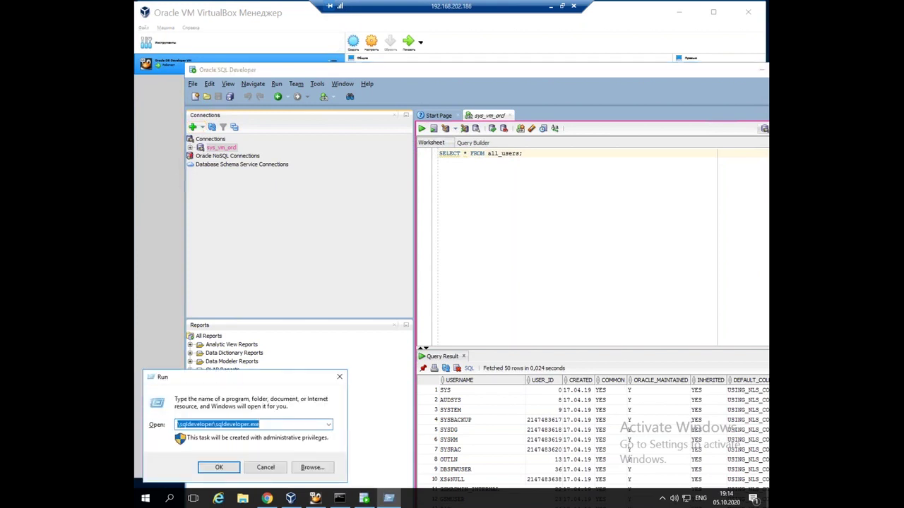
text(\)
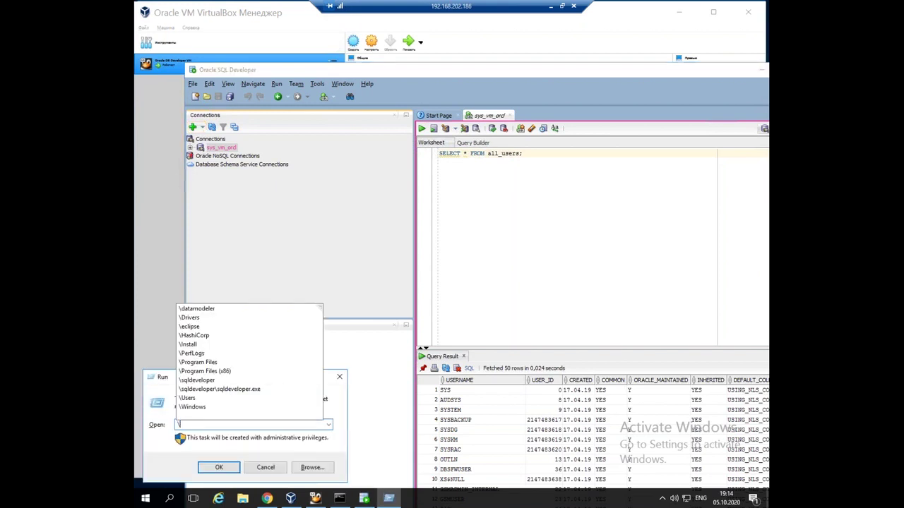
text(s)
key(BackSpace)
text(\)
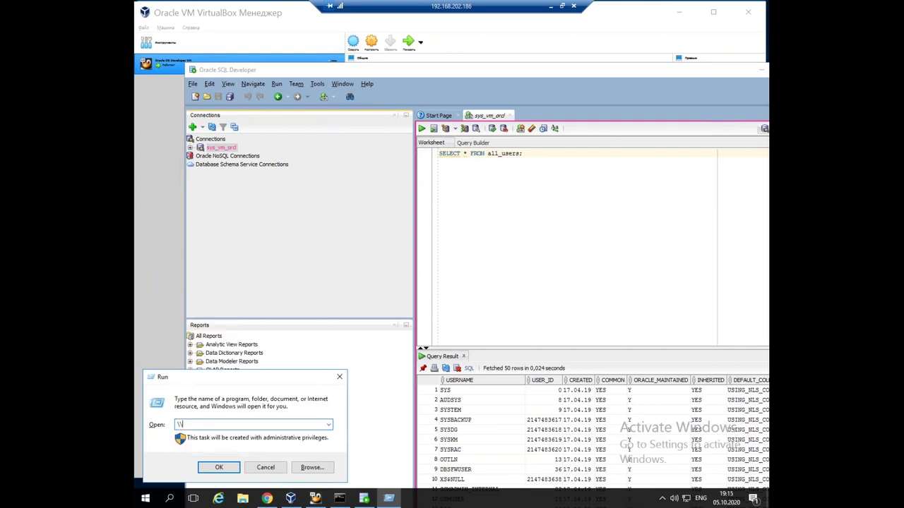
text(18)
key(BackSpace)
text(92.168.202.186\share)
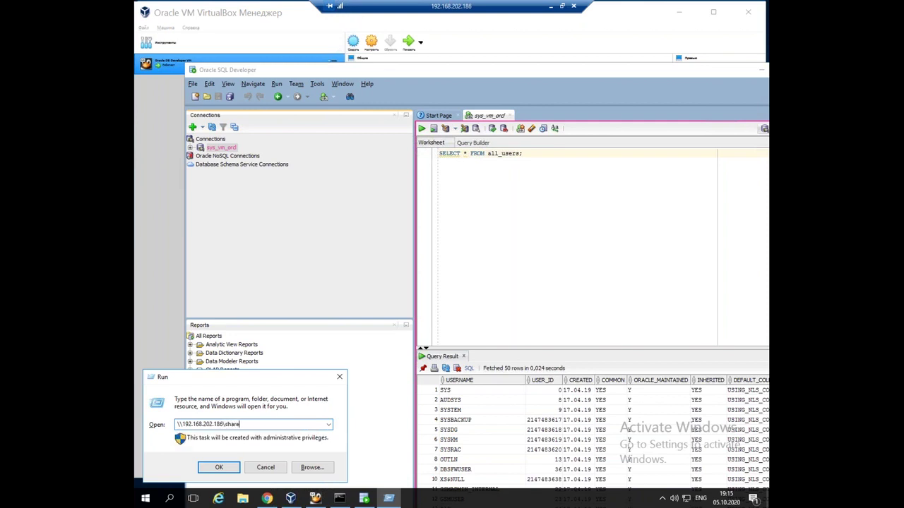
key(Return)
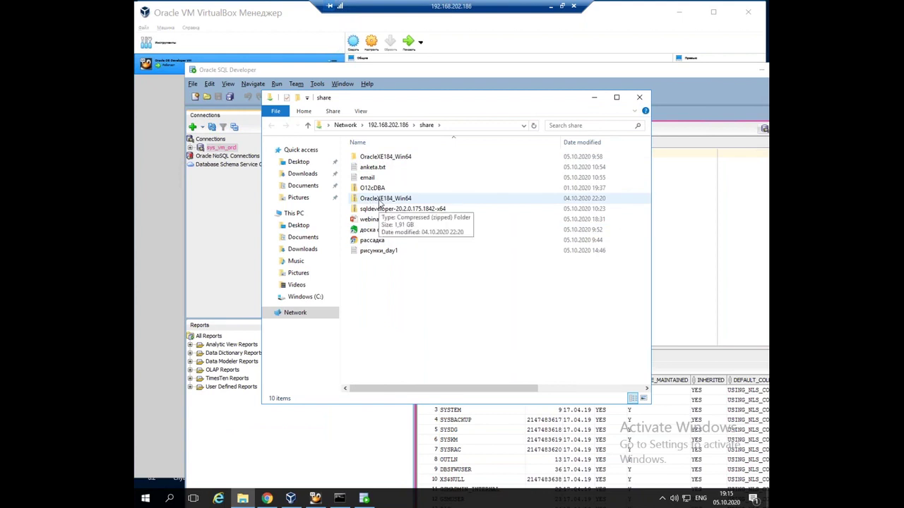
Browse into OracleXE184_Win64, select the setup program, then minimize File Explorer
double_click(376, 157)
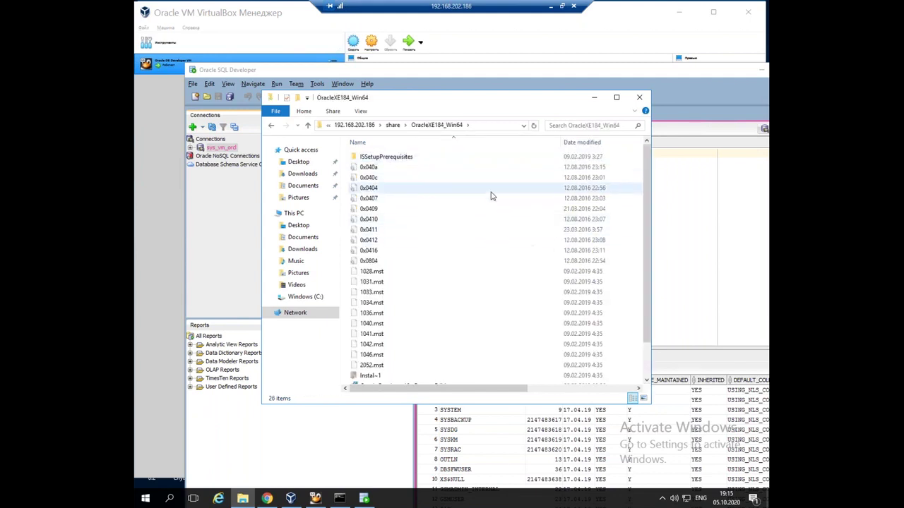
scroll(492, 197, down, 2)
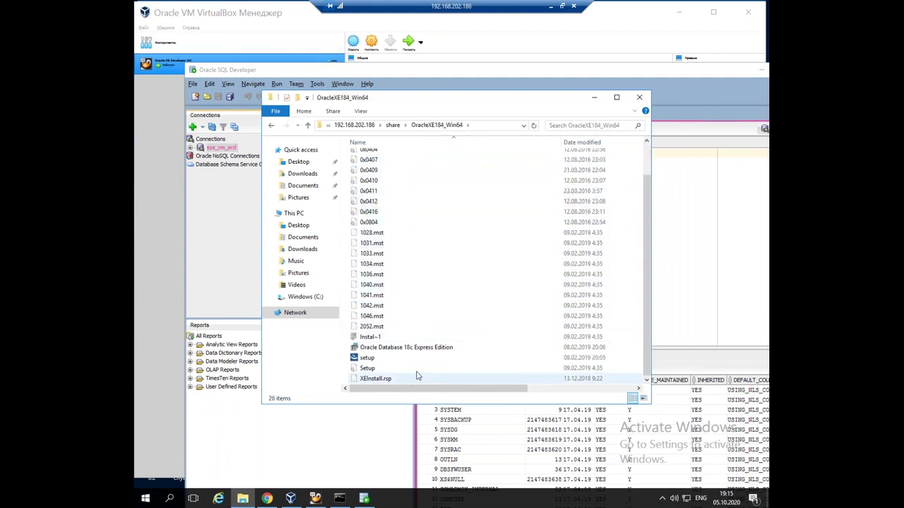
click(396, 358)
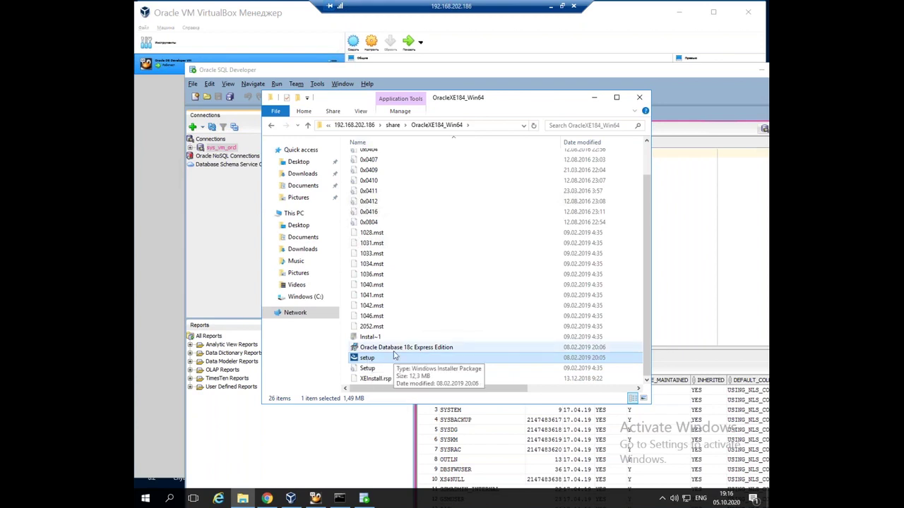
click(218, 260)
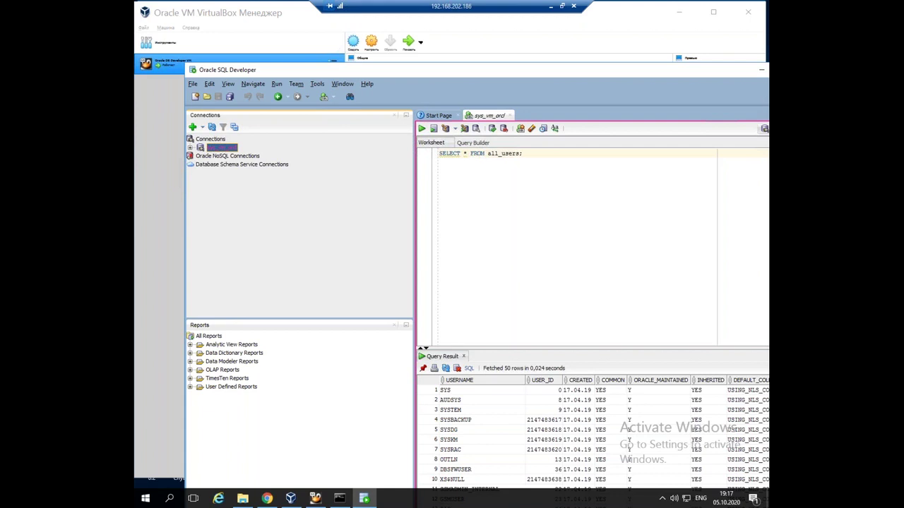
Switch to the local command window and try typing a C:\sql path, then erase it
key(alt+Tab)
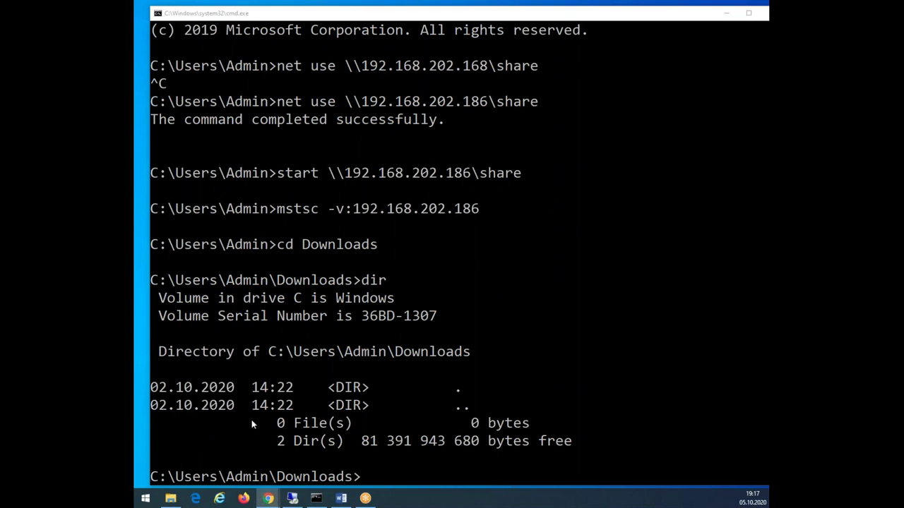
click(454, 479)
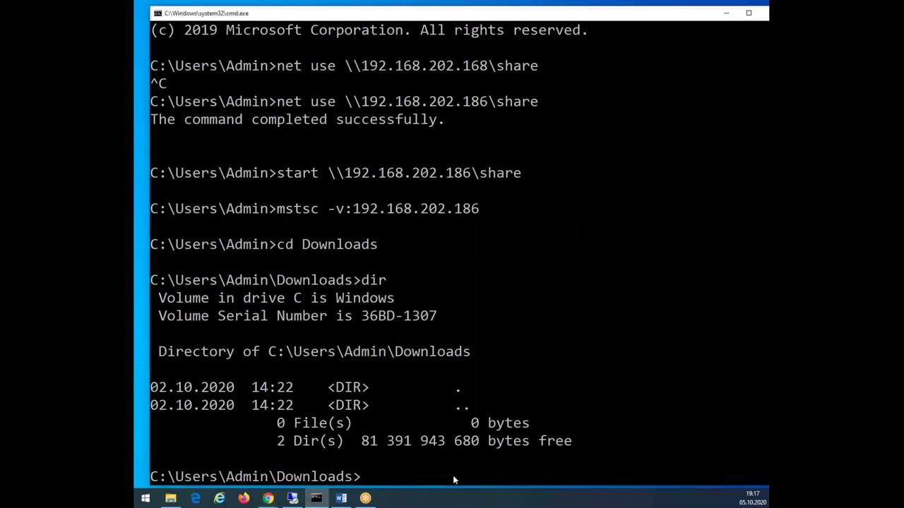
text(\ыйд)
key(BackSpace)
key(BackSpace)
key(BackSpace)
text(sqldev)
key(BackSpace)
key(BackSpace)
key(BackSpace)
key(BackSpace)
key(BackSpace)
key(BackSpace)
key(BackSpace)
text(c:\sql)
key(BackSpace)
key(BackSpace)
key(BackSpace)
key(BackSpace)
key(BackSpace)
key(BackSpace)
Return to the remote desktop session and bring up the Windows Run dialog
click(292, 499)
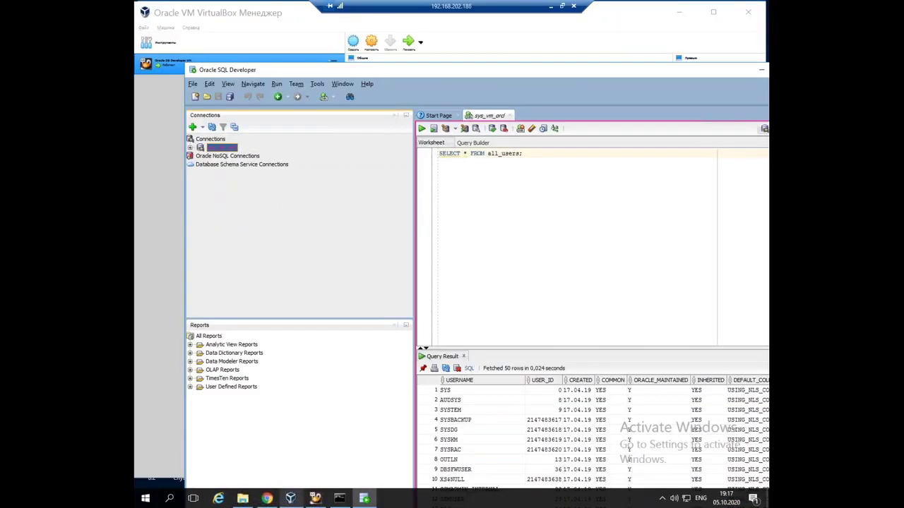
click(146, 498)
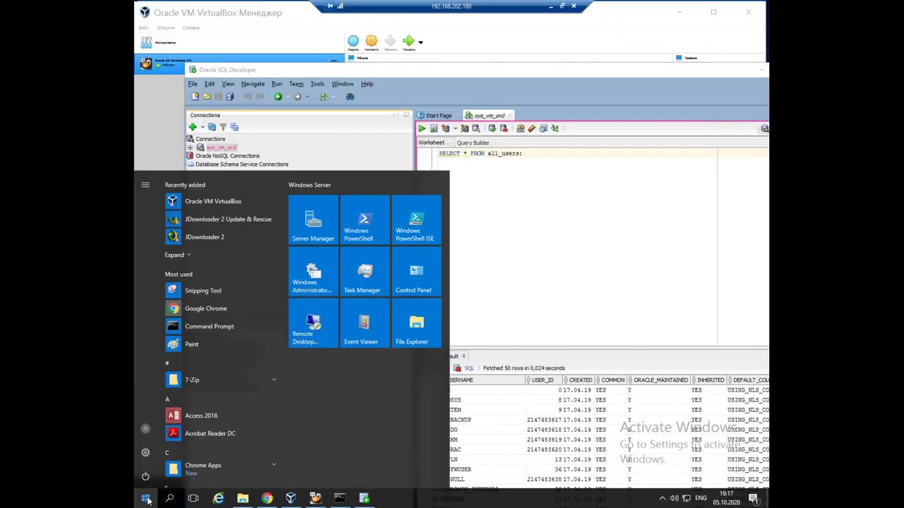
key(super+r)
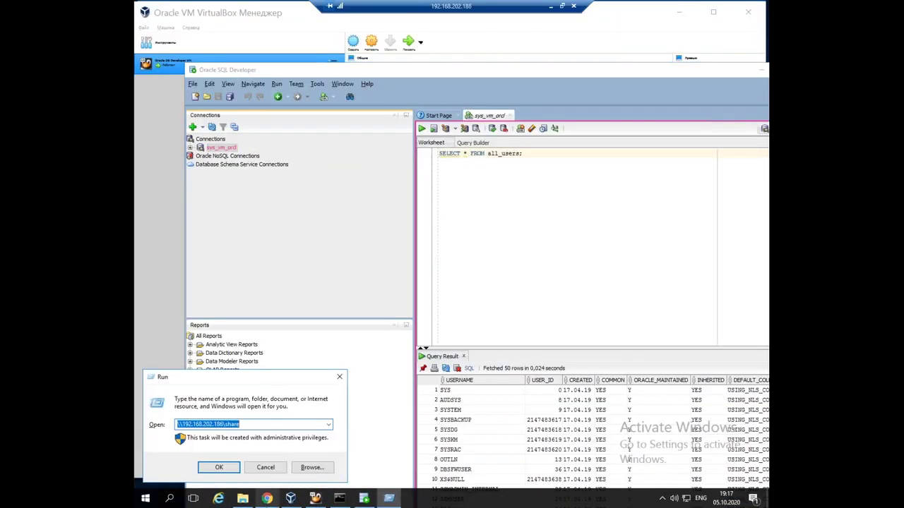
text(\)
mouse_move(267, 498)
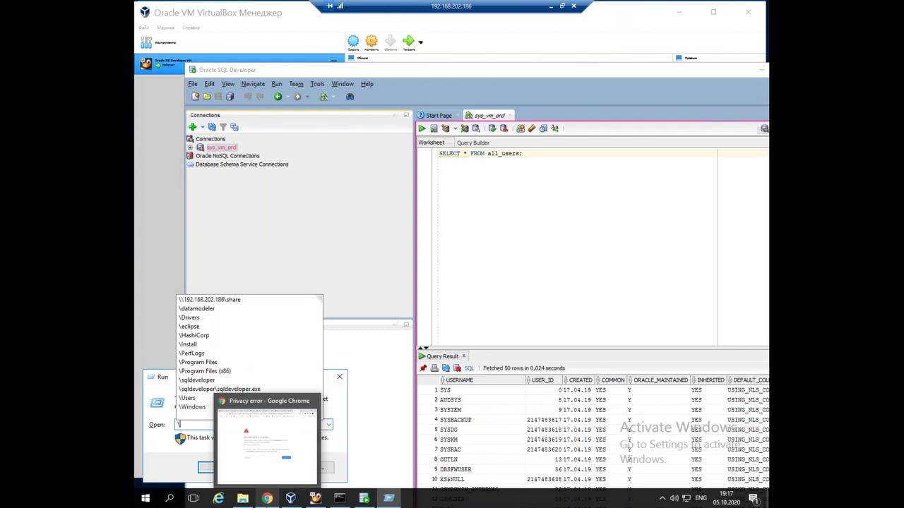
Autocomplete the path C:\sqldeveloper\sqldeveloper\bin\sql.bat and run it
text(sq)
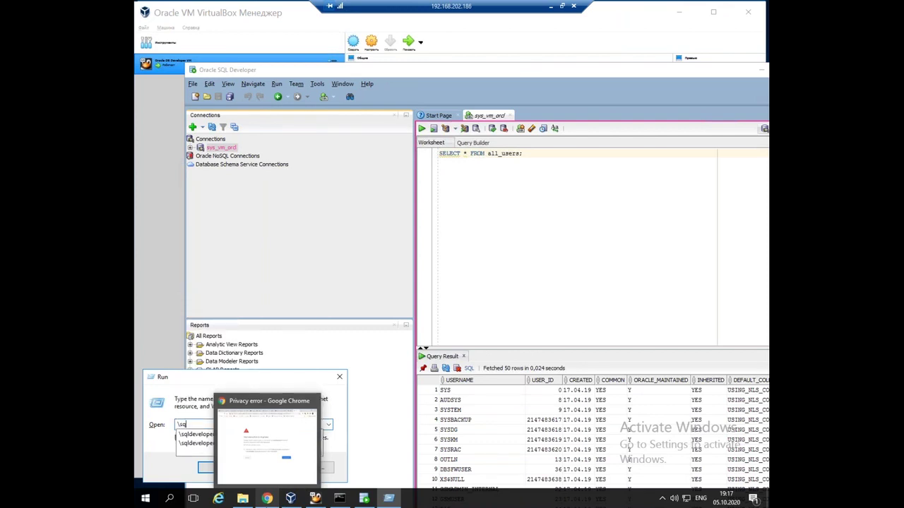
key(Down)
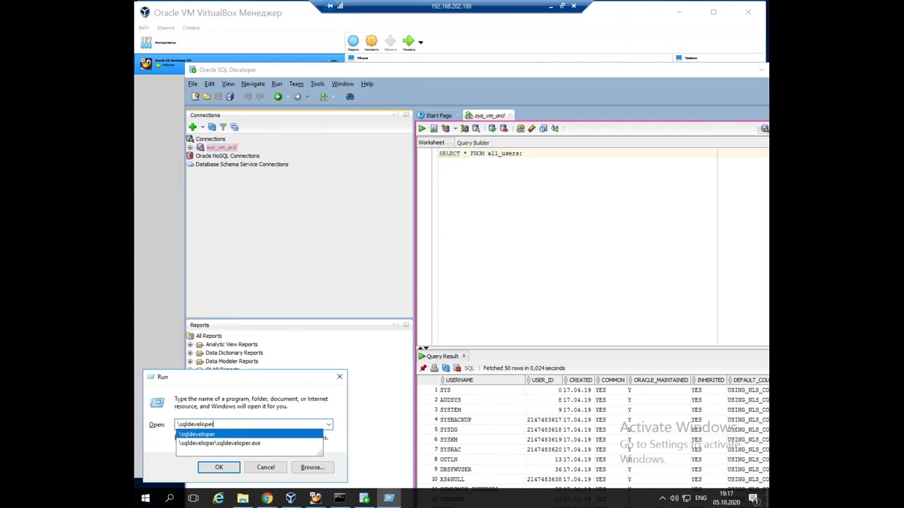
text(\)
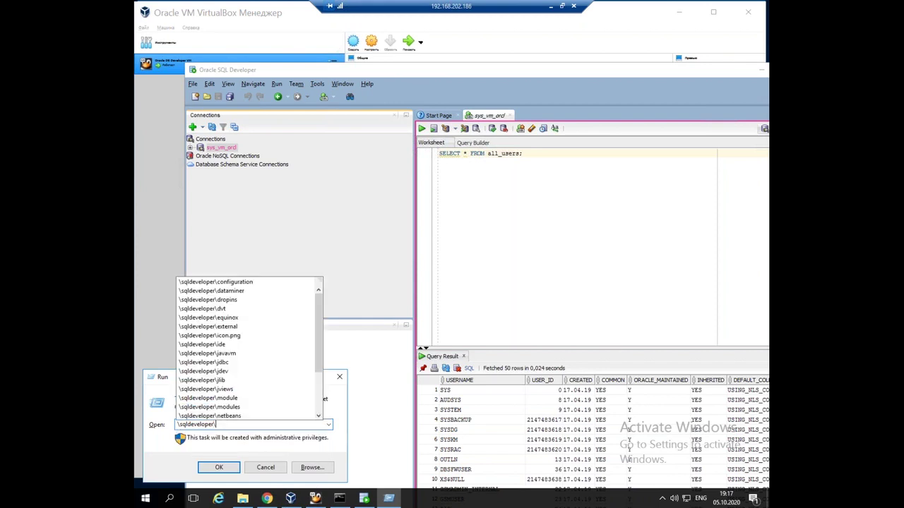
text(sql)
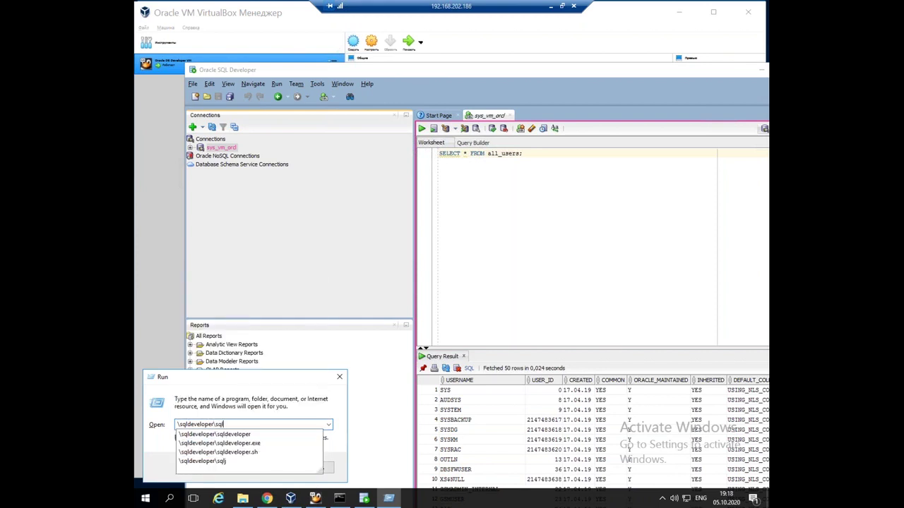
key(Down)
text(\)
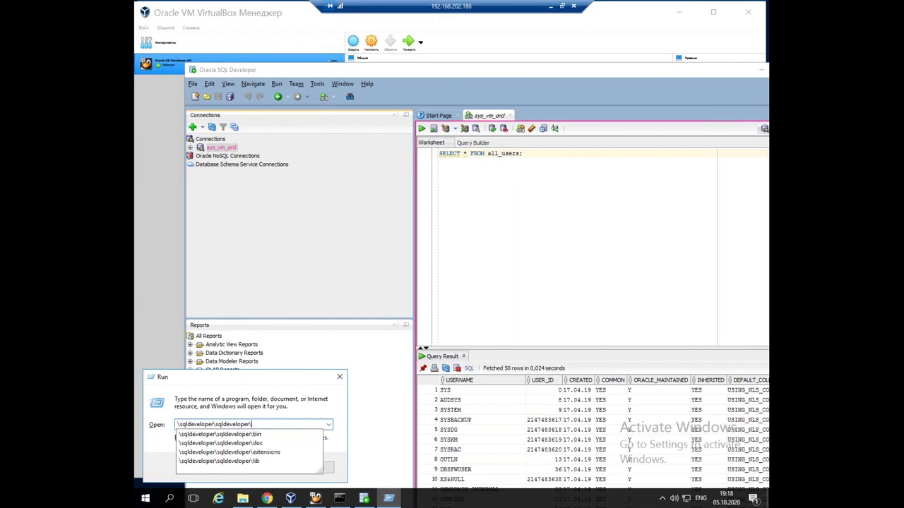
key(Down)
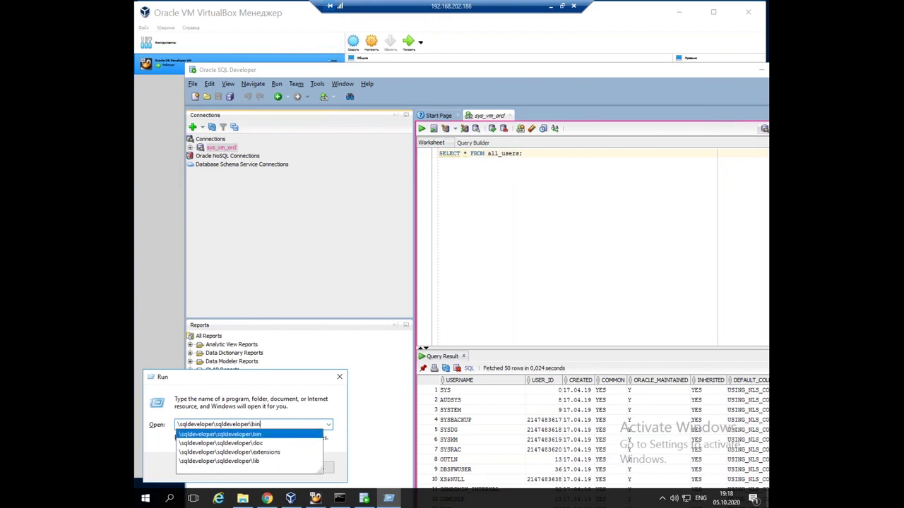
text(\)
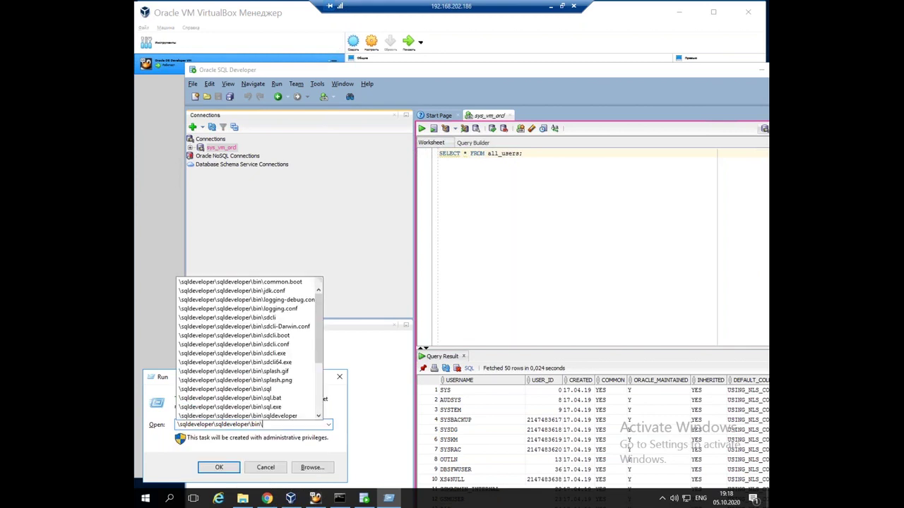
text(sql)
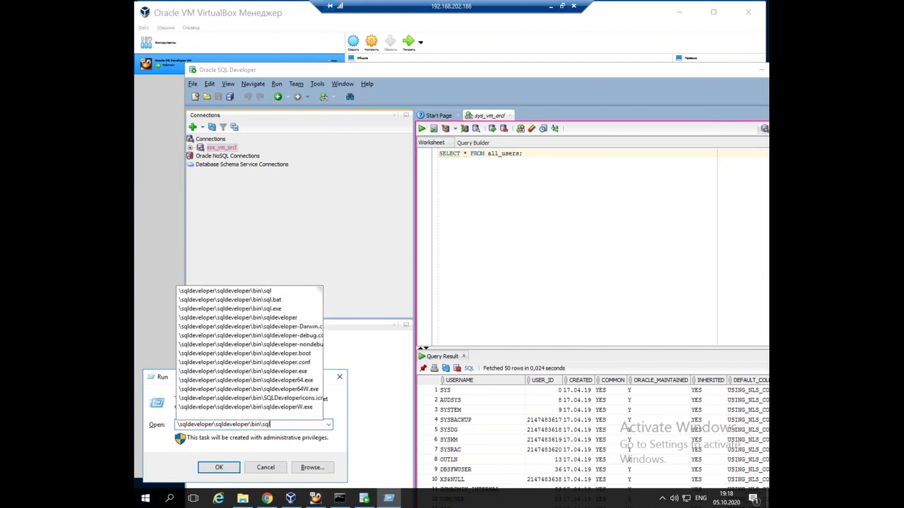
key(Down)
key(Down)
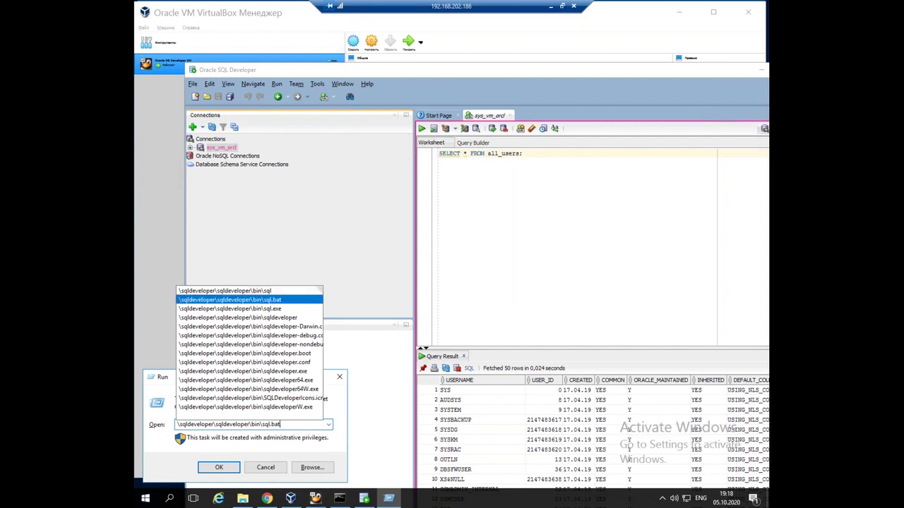
key(Return)
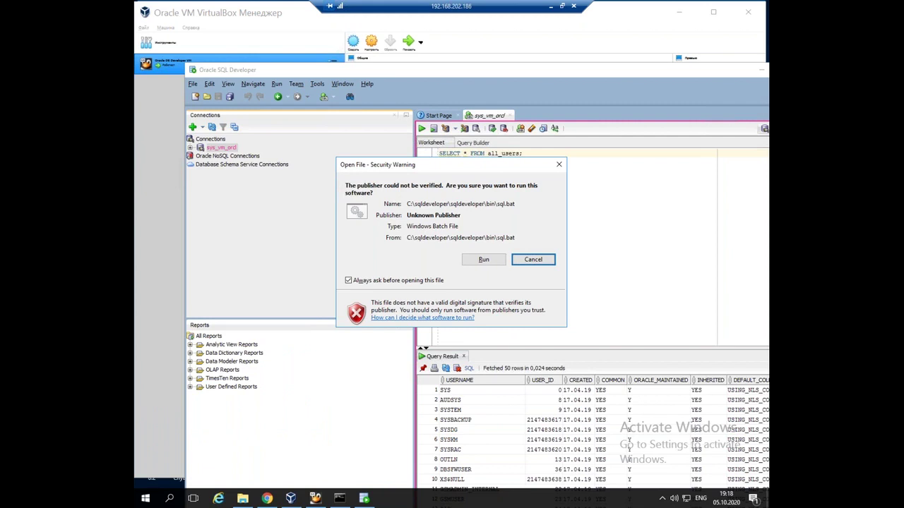
Allow sql.bat to run and enter the hr login with its password for 19168.202.187:1523/xepdb1
click(483, 261)
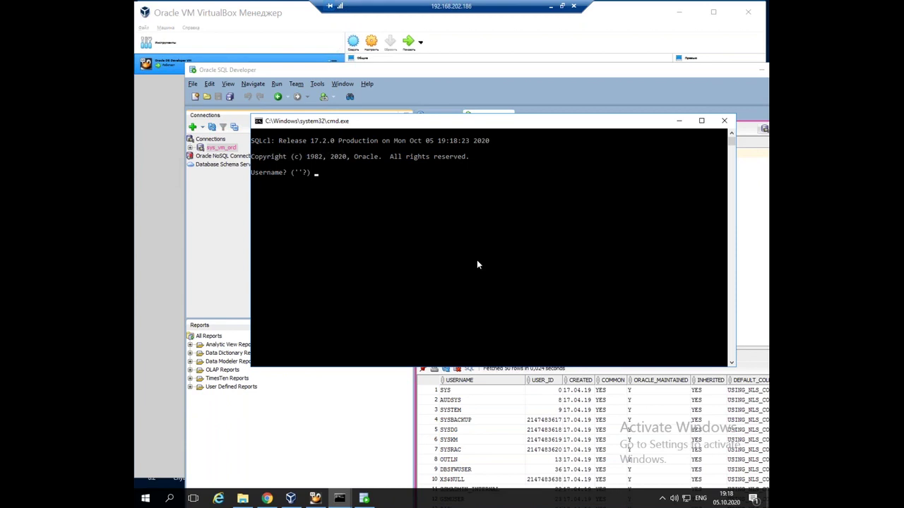
text(hr/oracle@19168.202.187/xepdb)
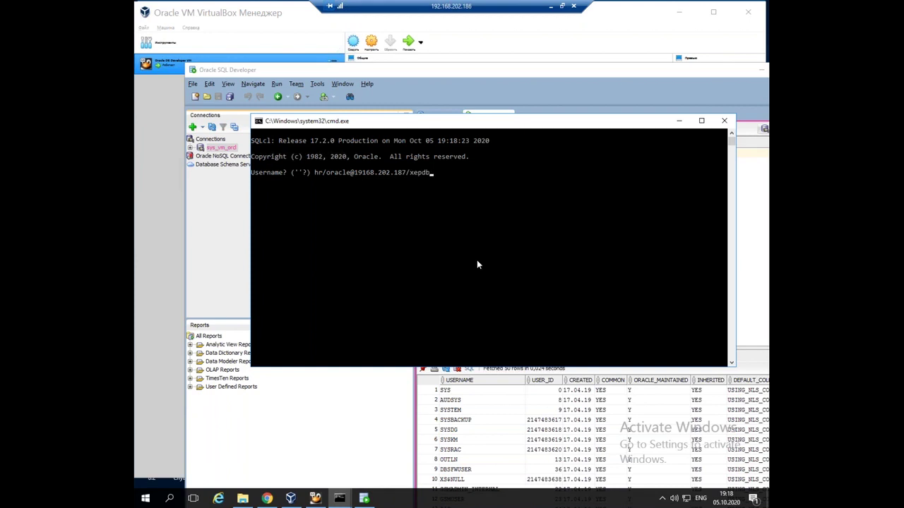
key(BackSpace)
key(BackSpace)
key(BackSpace)
key(BackSpace)
key(BackSpace)
text(or)
key(BackSpace)
key(BackSpace)
key(BackSpace)
text(:1)
text(5)
text(2)
text(3/e)
text(epdb1)
Submit the hr login, which fails with Unknown host, and close the SQLcl console
key(Return)
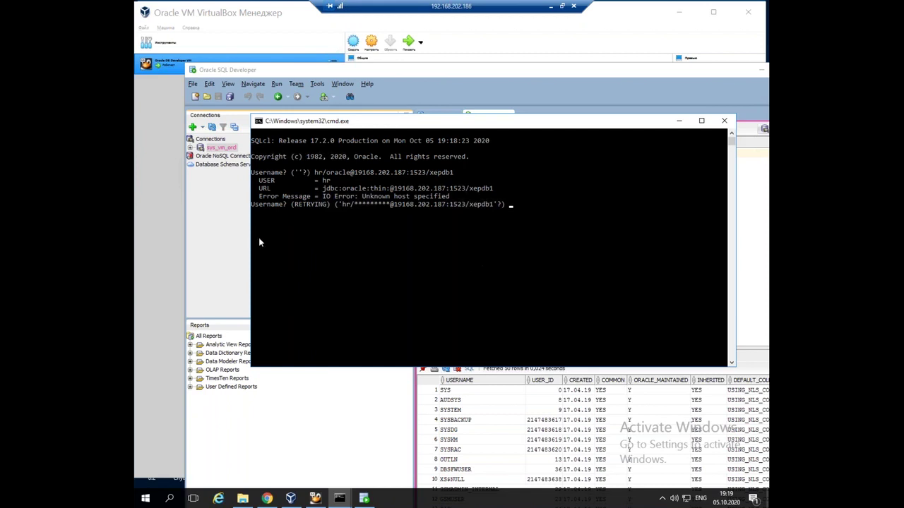
drag(319, 123, 313, 199)
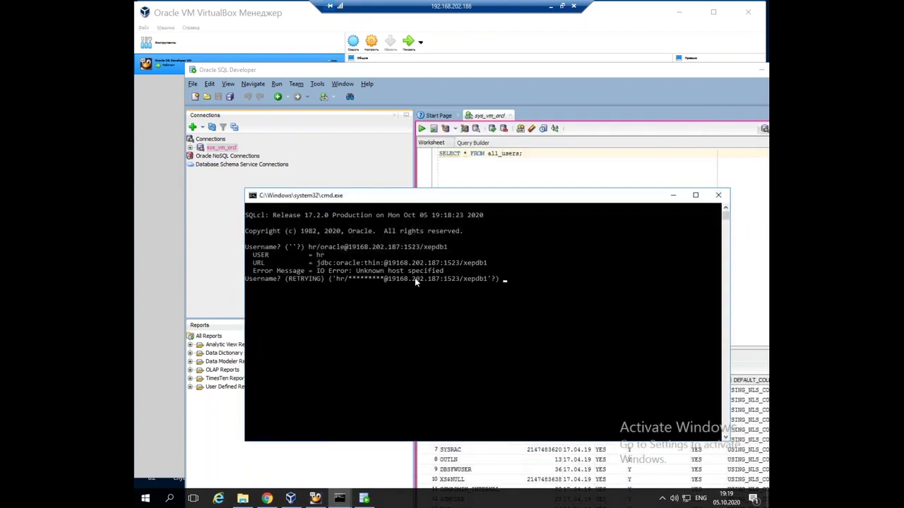
key(Return)
key(Return)
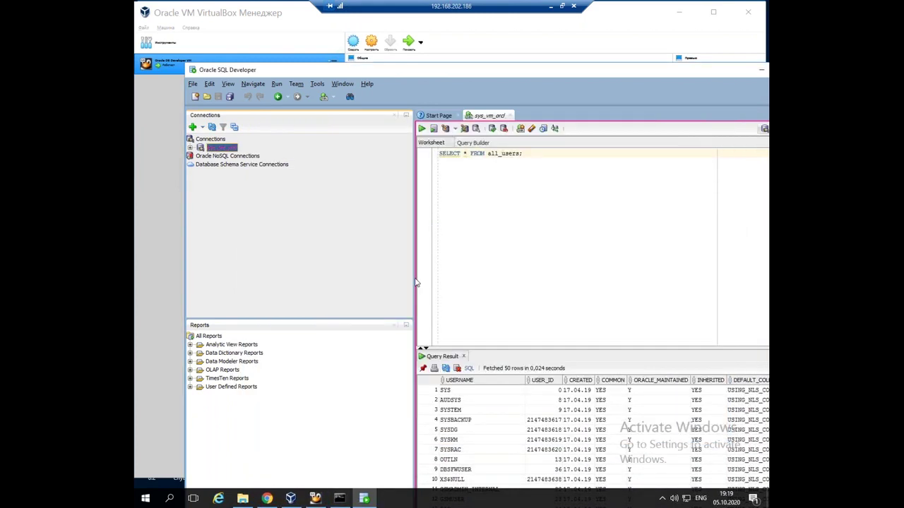
Launch cmd after a cmde typo and type sqldeveloper at the new prompt
key(super+r)
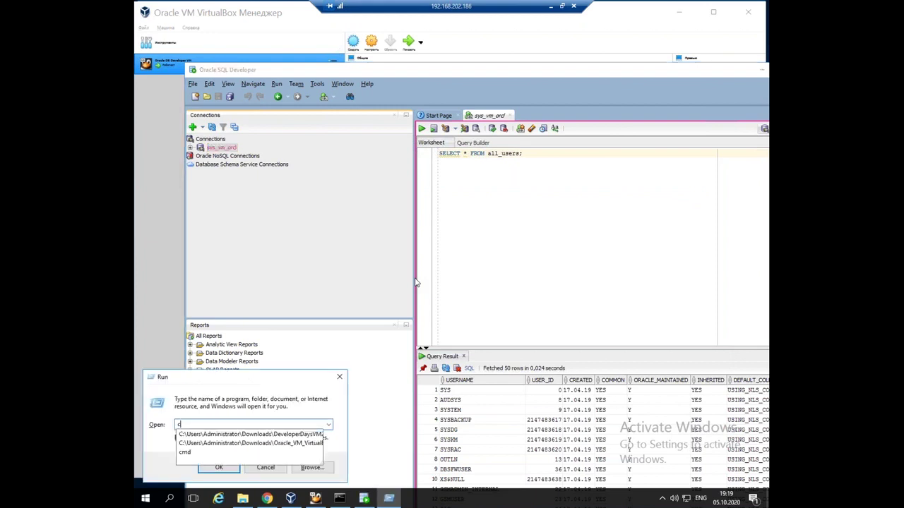
key(Return)
key(Return)
text(cmd)
key(Return)
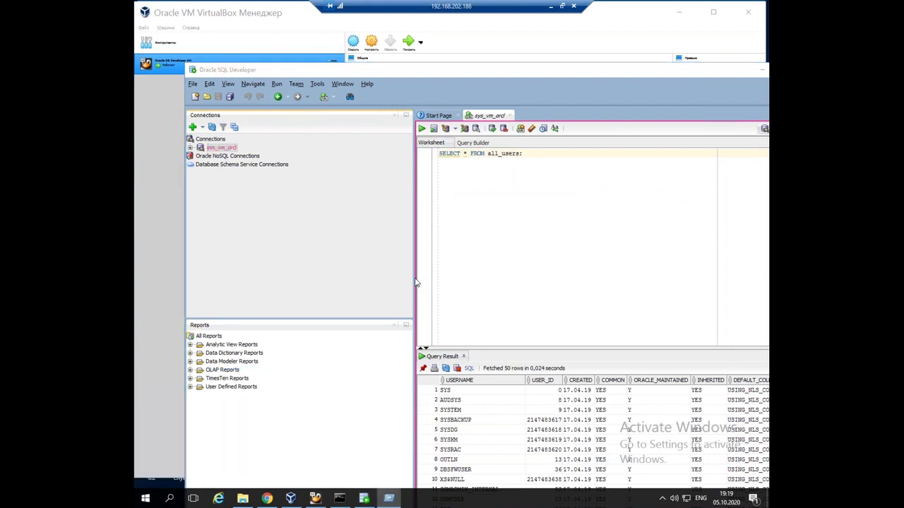
text(s)
key(BackSpace)
text(sqldeveloper)
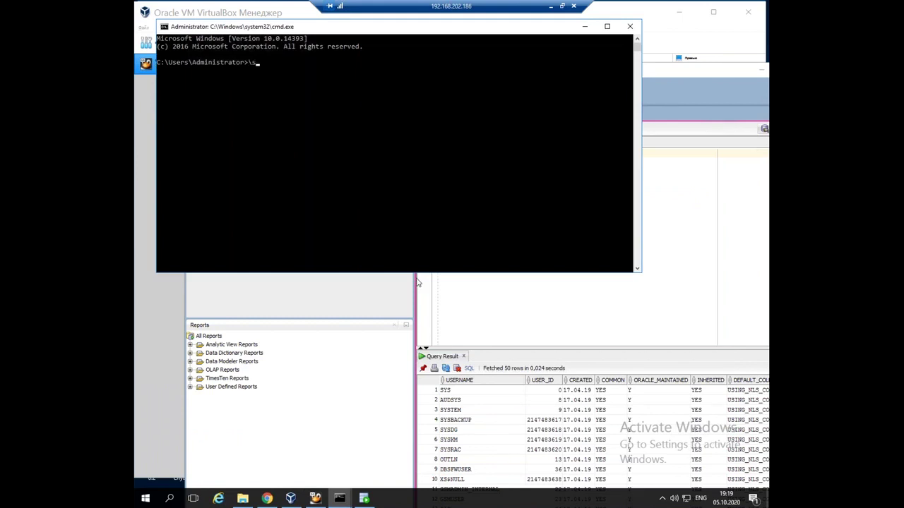